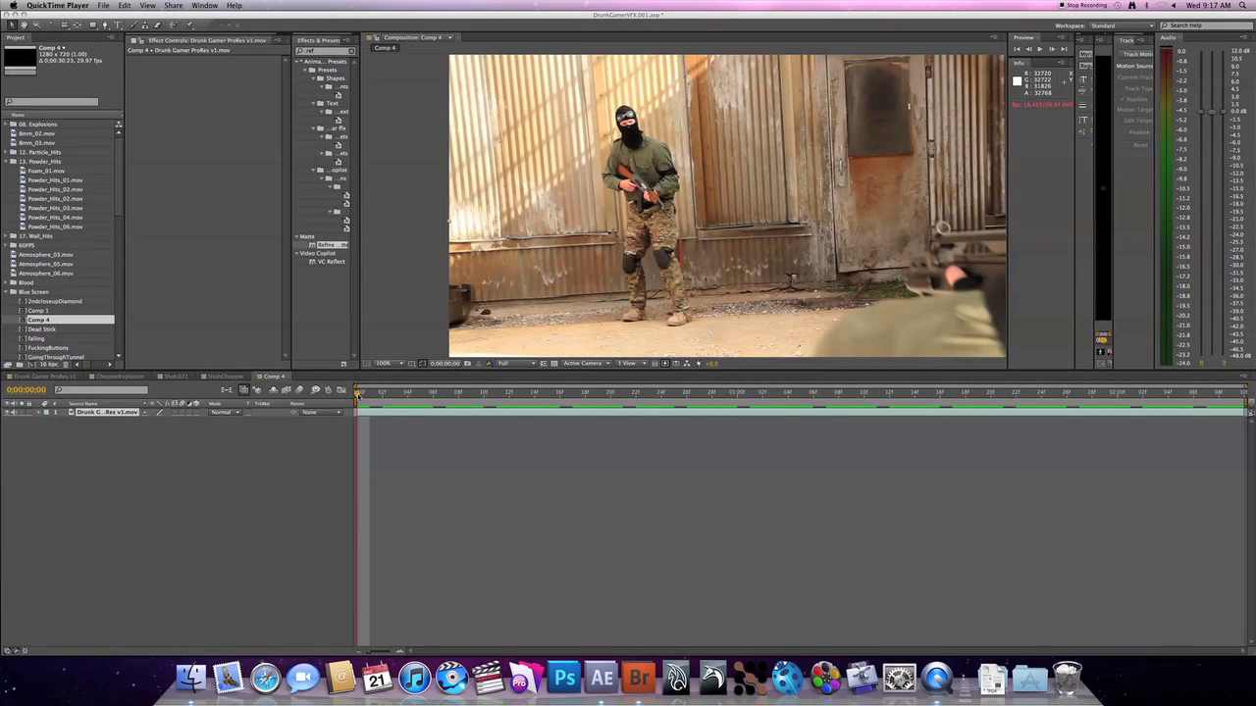
Step: Play and scrub through the Comp 4 footage to review the camera movement
left_click(401, 397)
key("space")
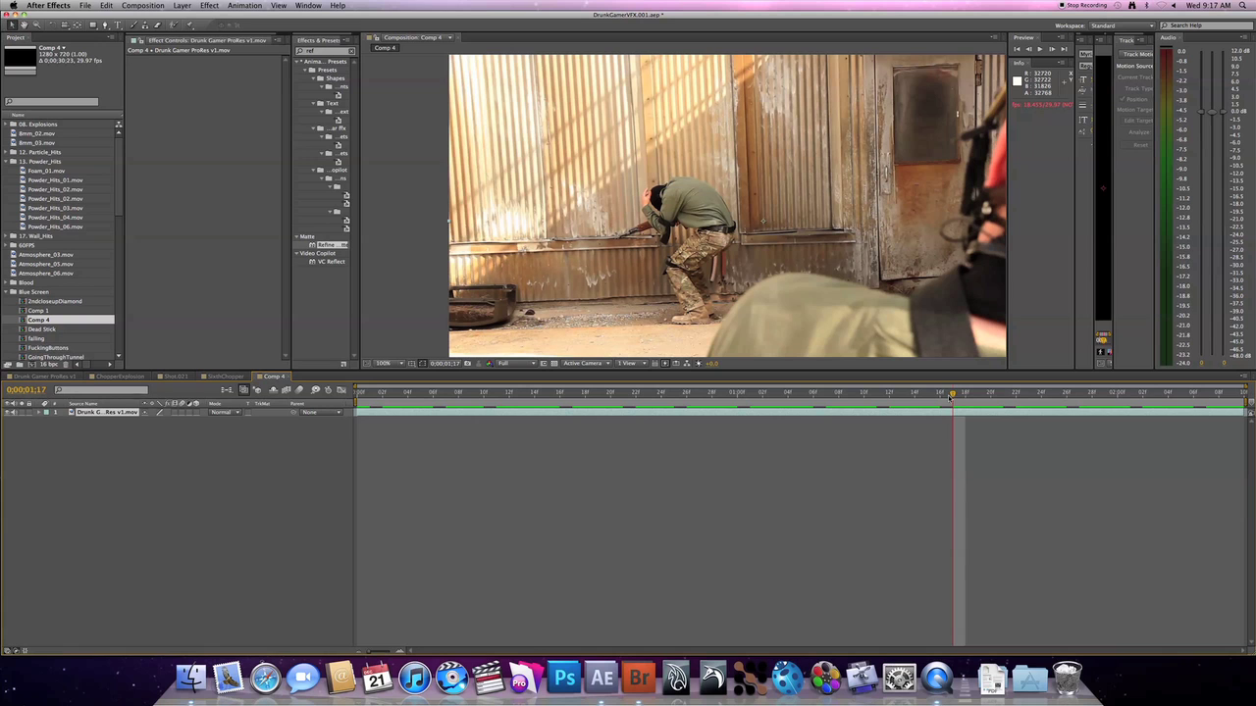
left_click_drag(952, 396, 787, 431)
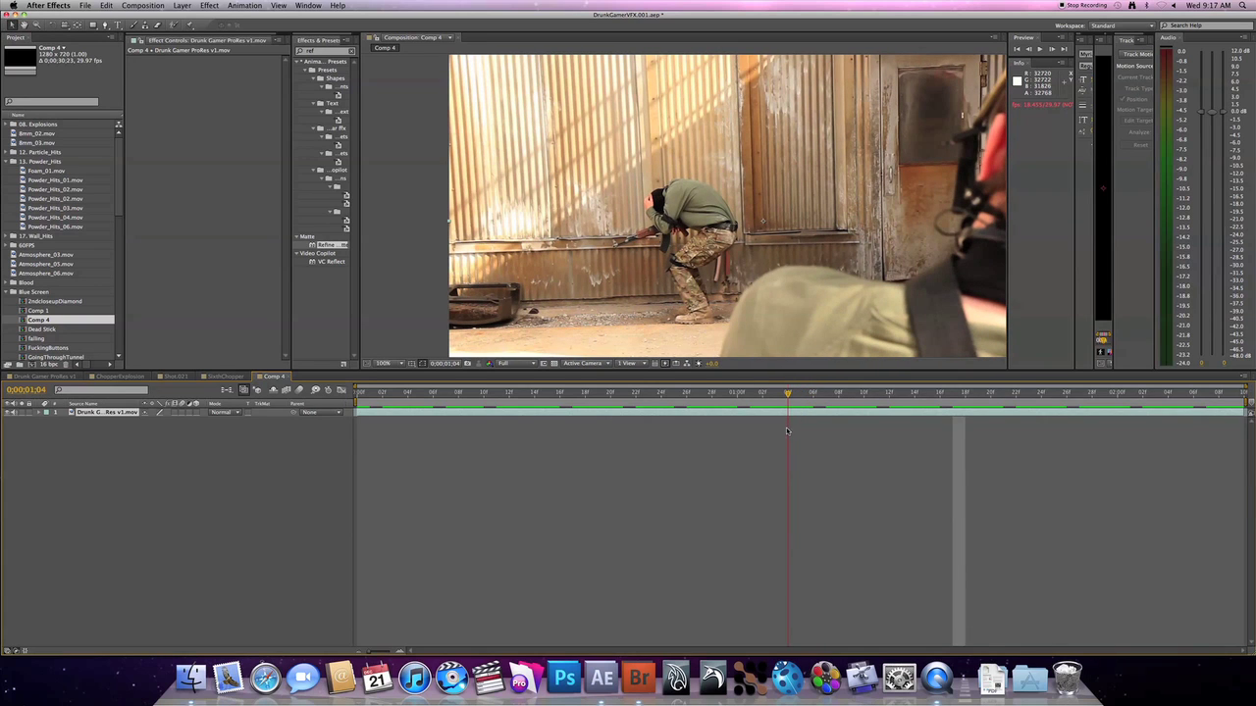
left_click_drag(787, 432, 661, 433)
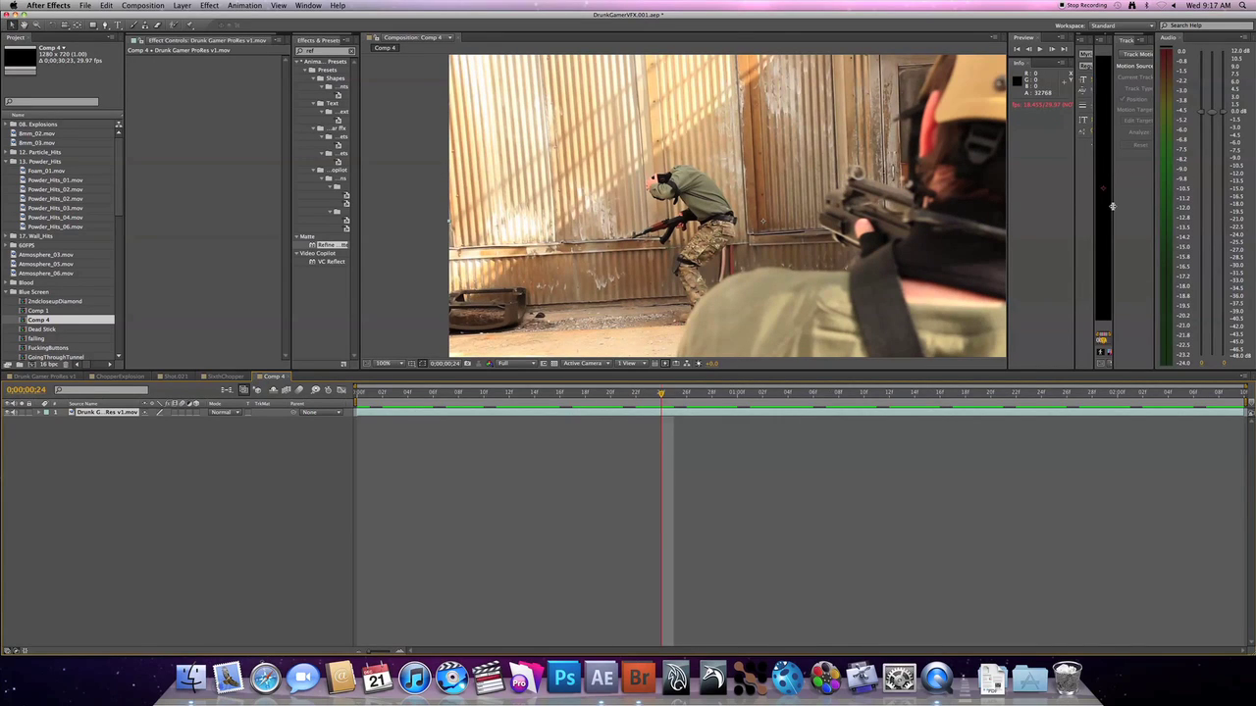
Step: Widen the Tracker panel and start a Track Motion operation on the Drunk Gamer ProRes footage layer
left_click_drag(1111, 206, 928, 214)
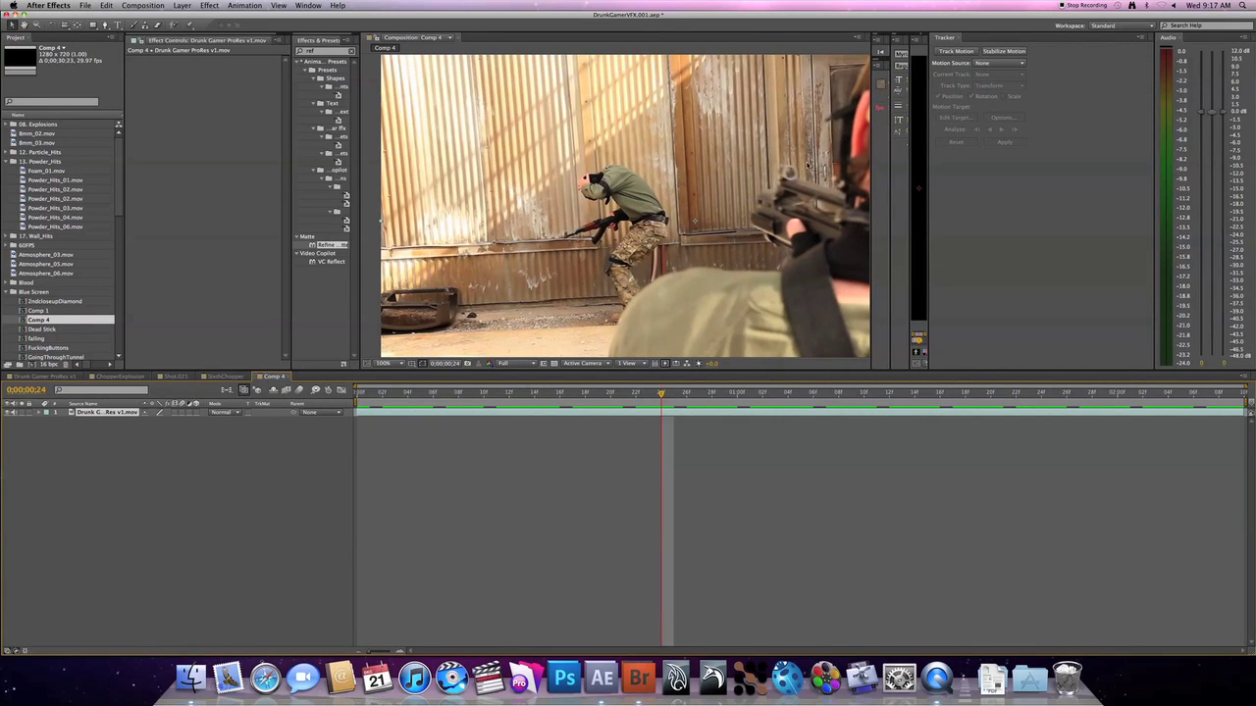
left_click(1071, 154)
left_click(307, 5)
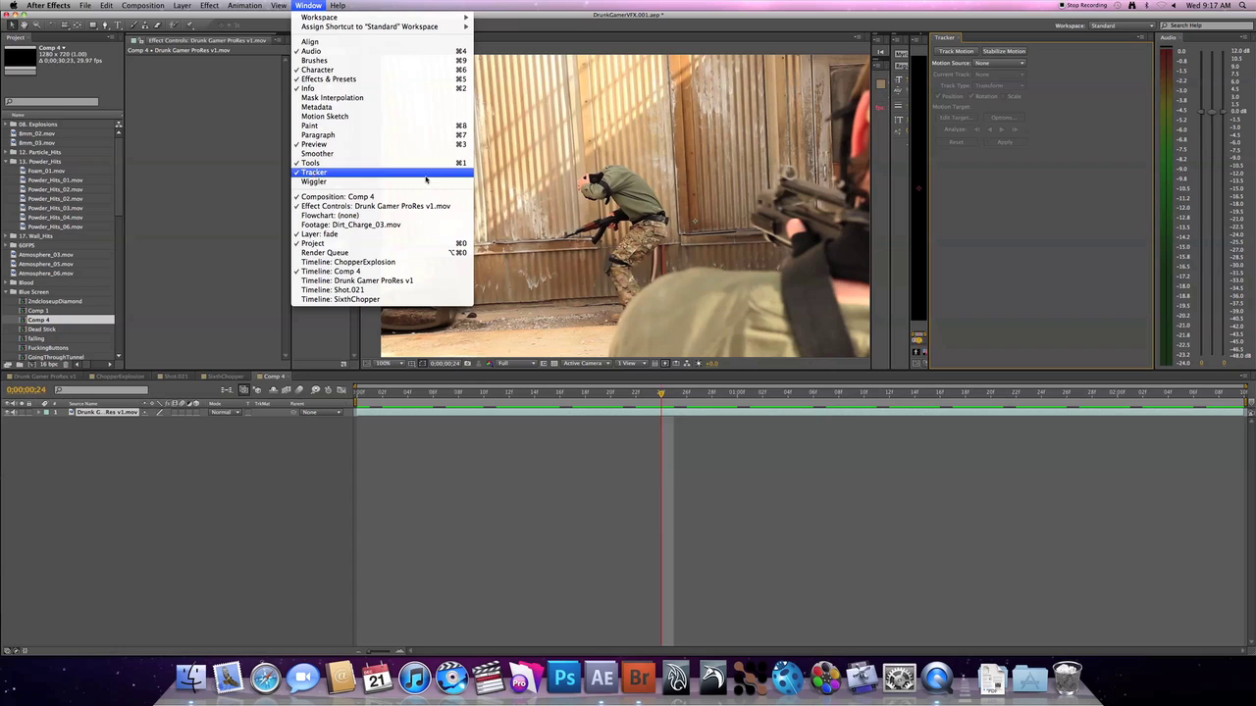
left_click(1040, 234)
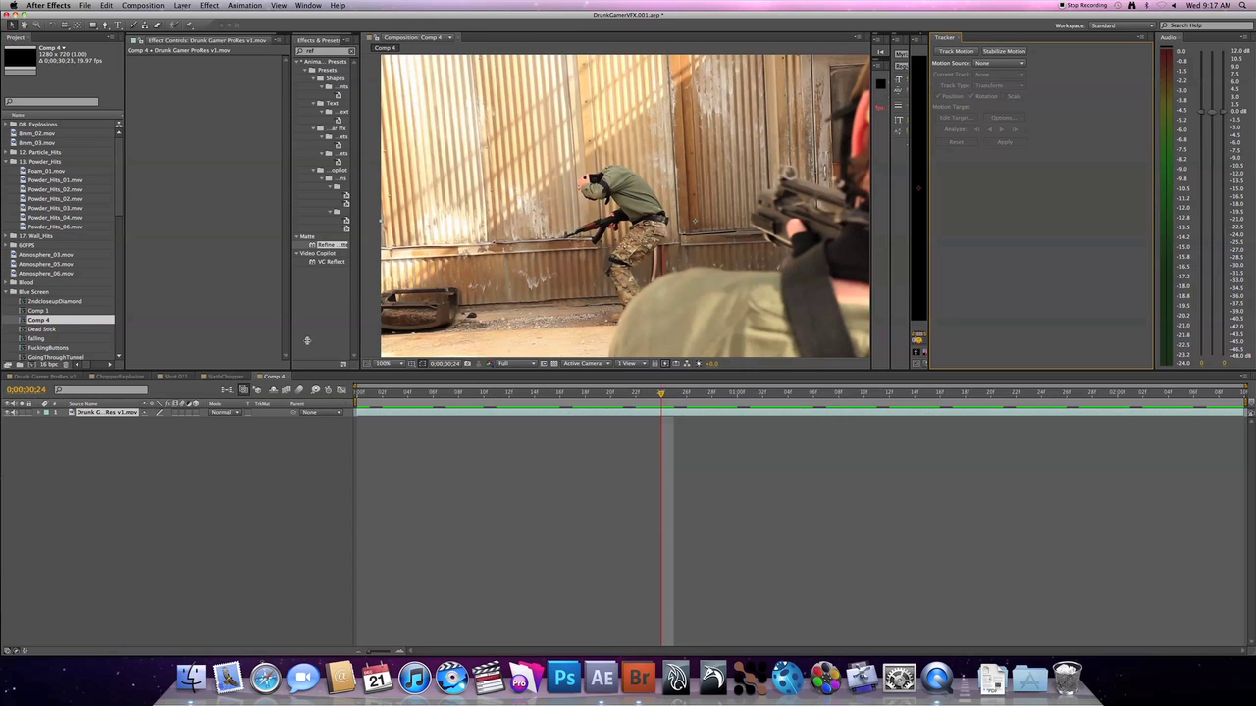
left_click(123, 411)
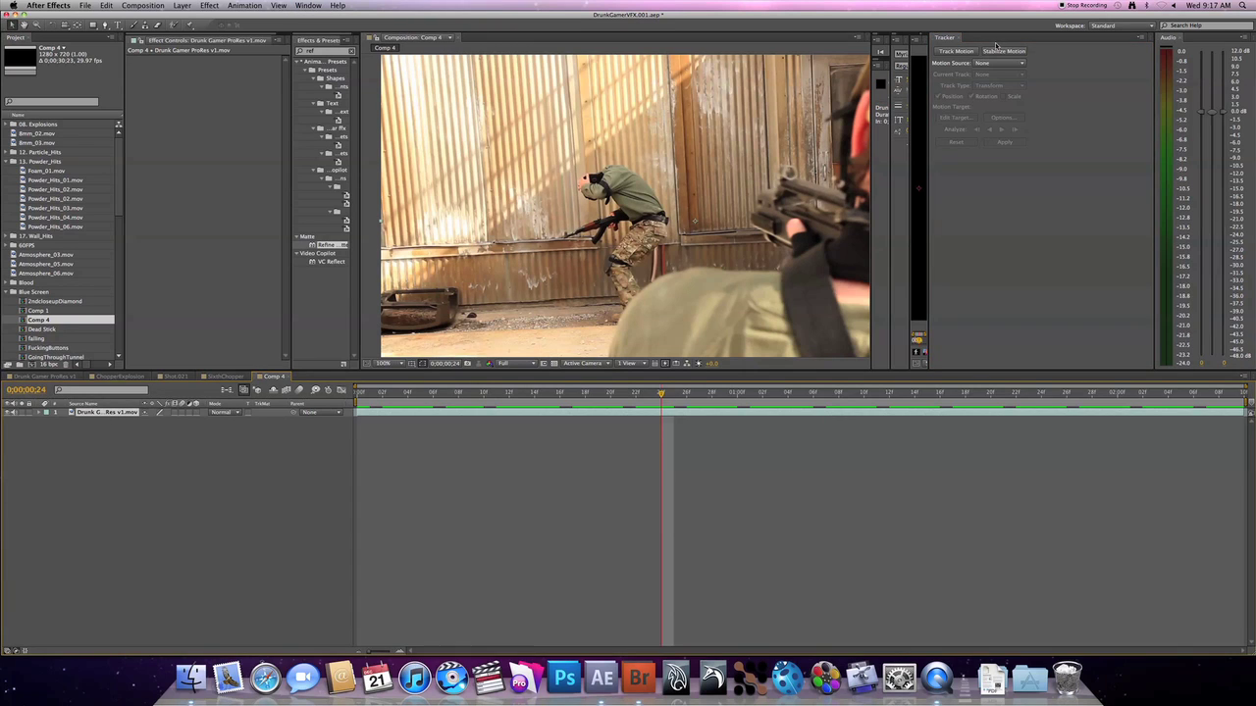
left_click(966, 51)
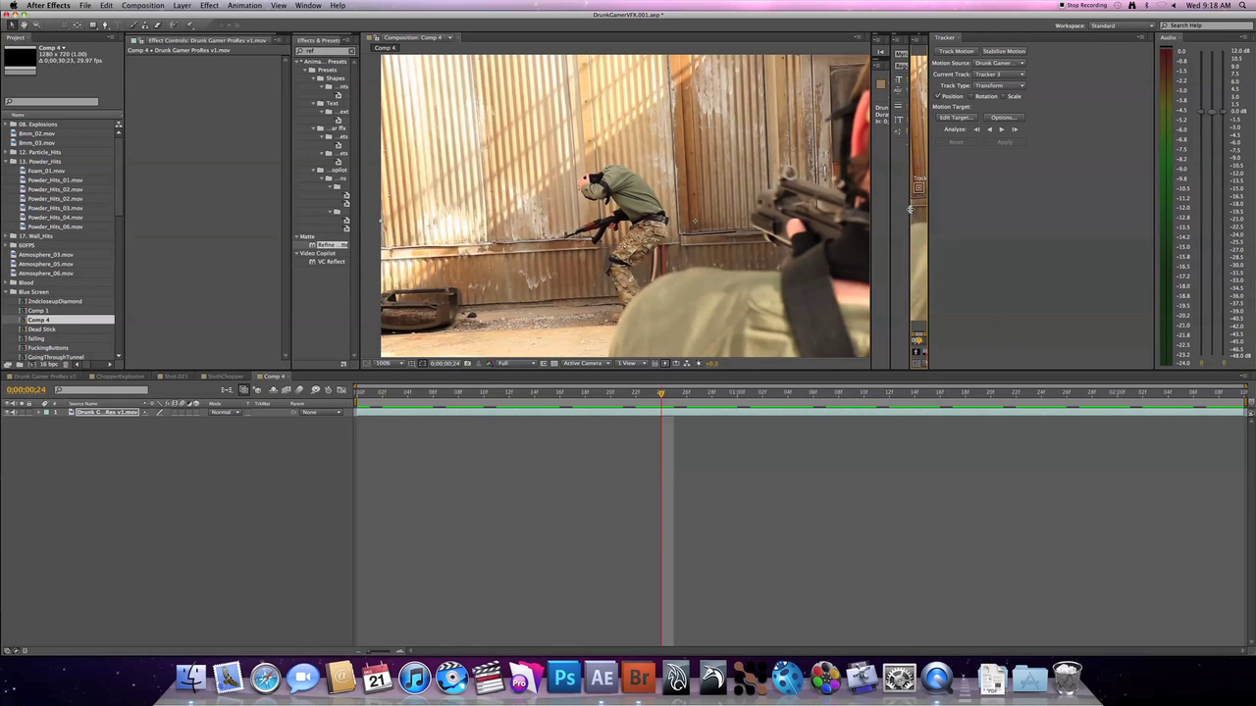
Step: Enlarge the layer viewer so the footage and its track point can be seen at 100%
left_click_drag(909, 208, 214, 244)
left_click_drag(726, 369, 657, 545)
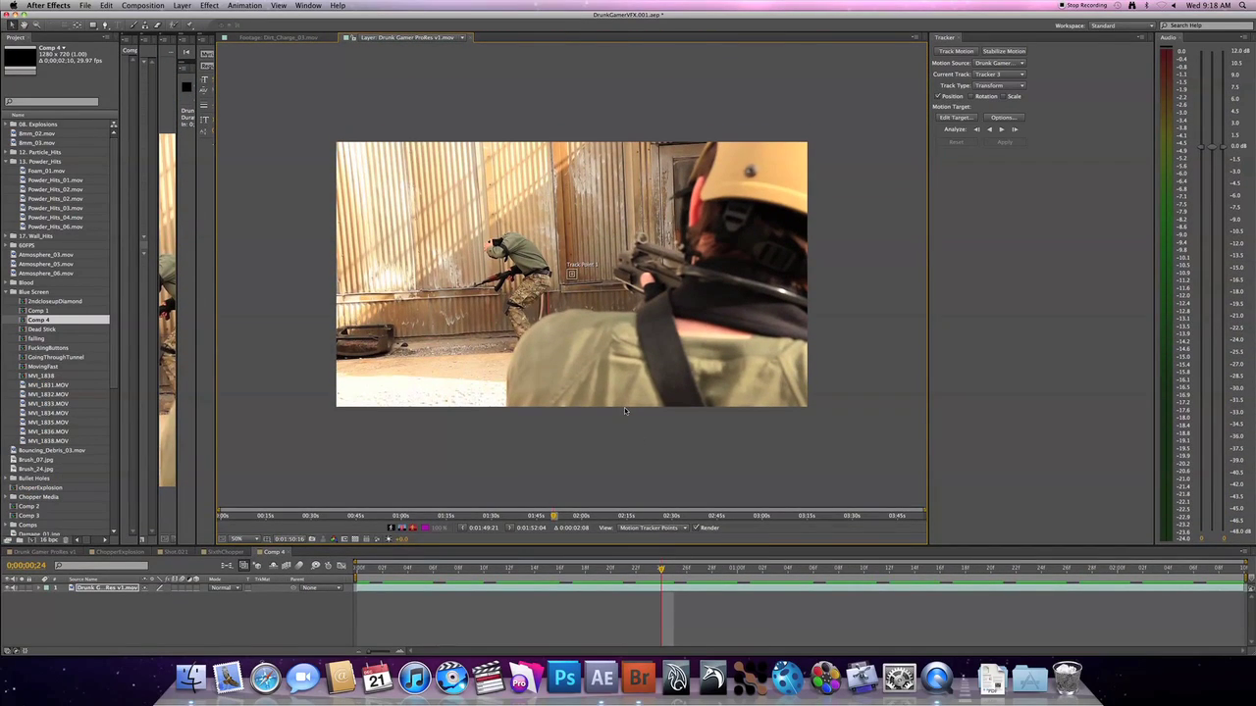
key("period")
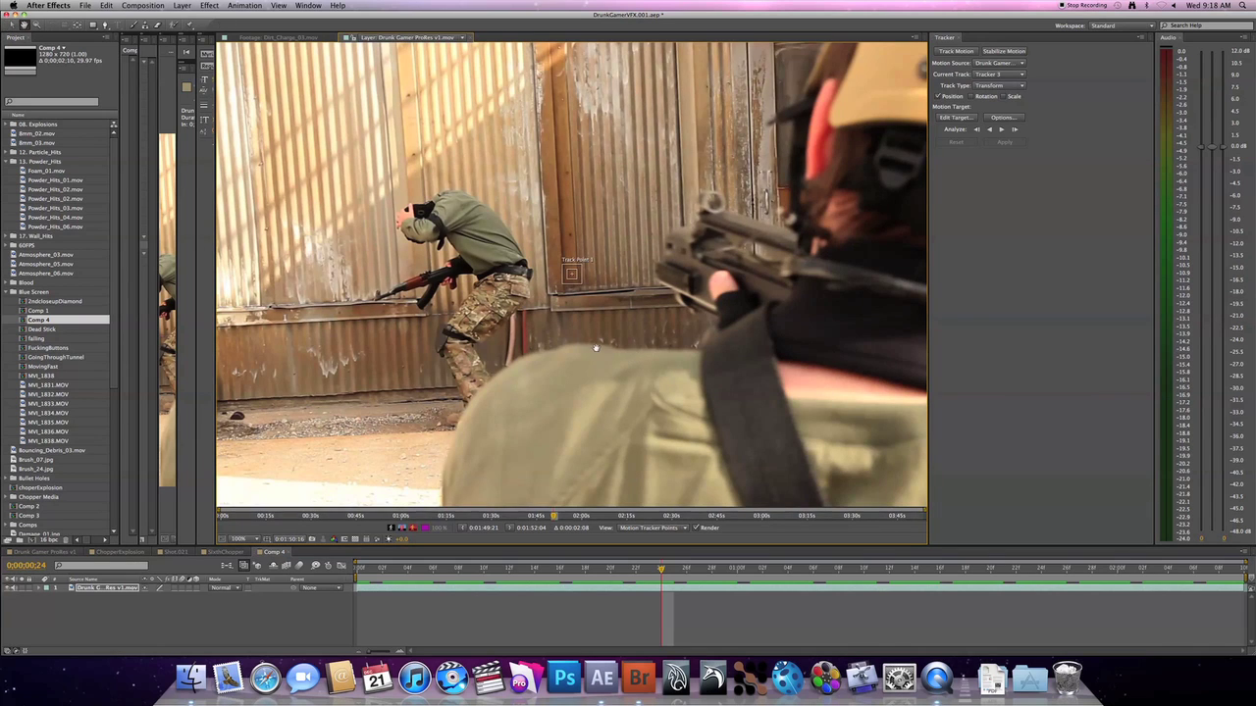
left_click_drag(573, 327, 798, 293)
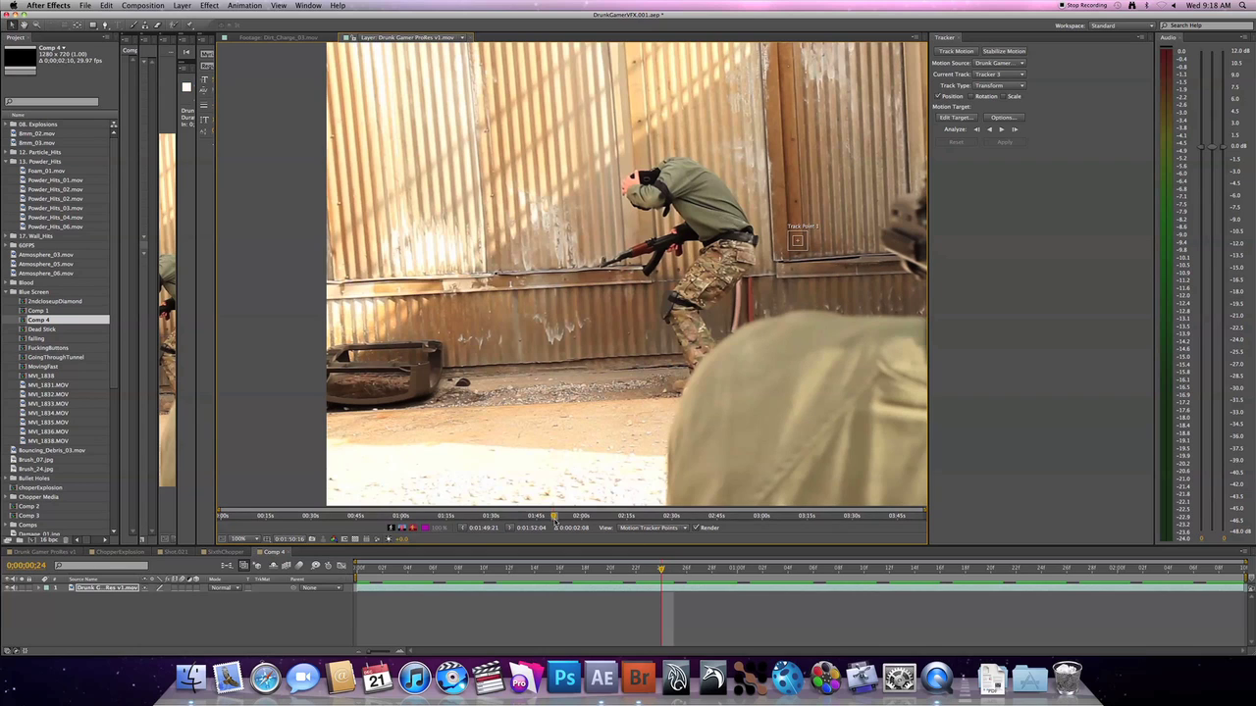
Step: At 0;00;01;01, enable rotation tracking in addition to position and accept the motion tracker options with the Luminance channel
left_click_drag(668, 570, 712, 570)
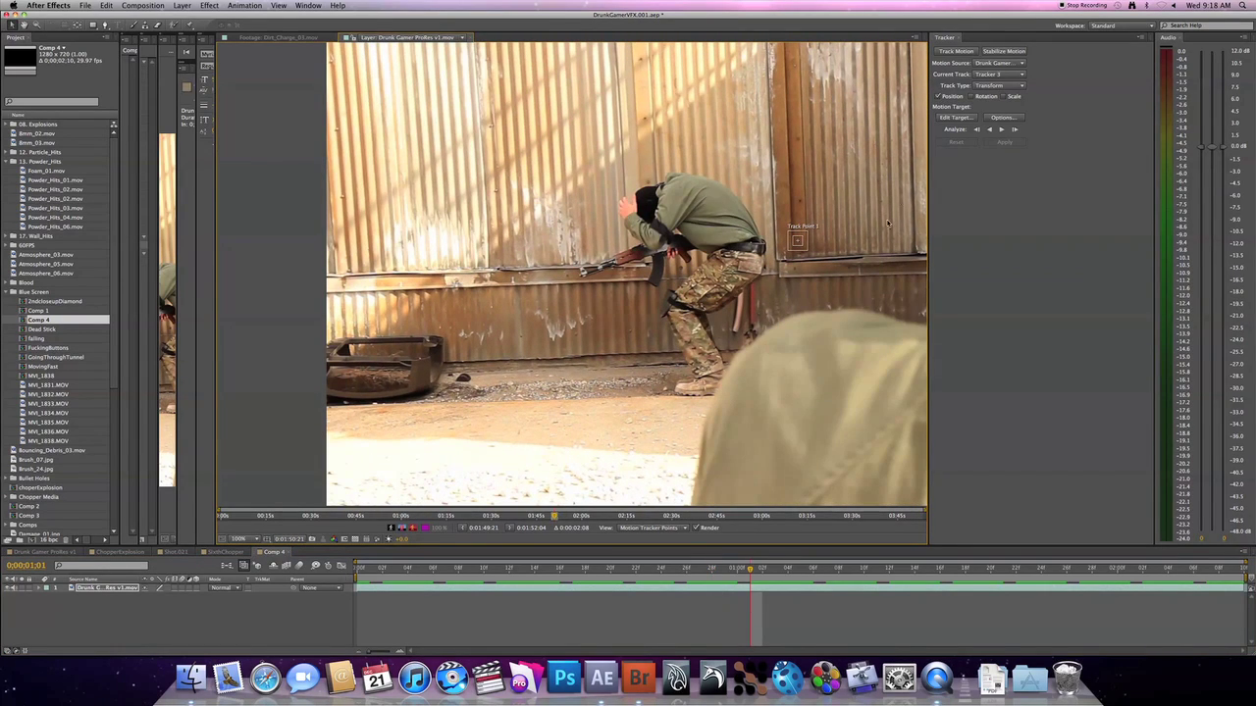
left_click(974, 97)
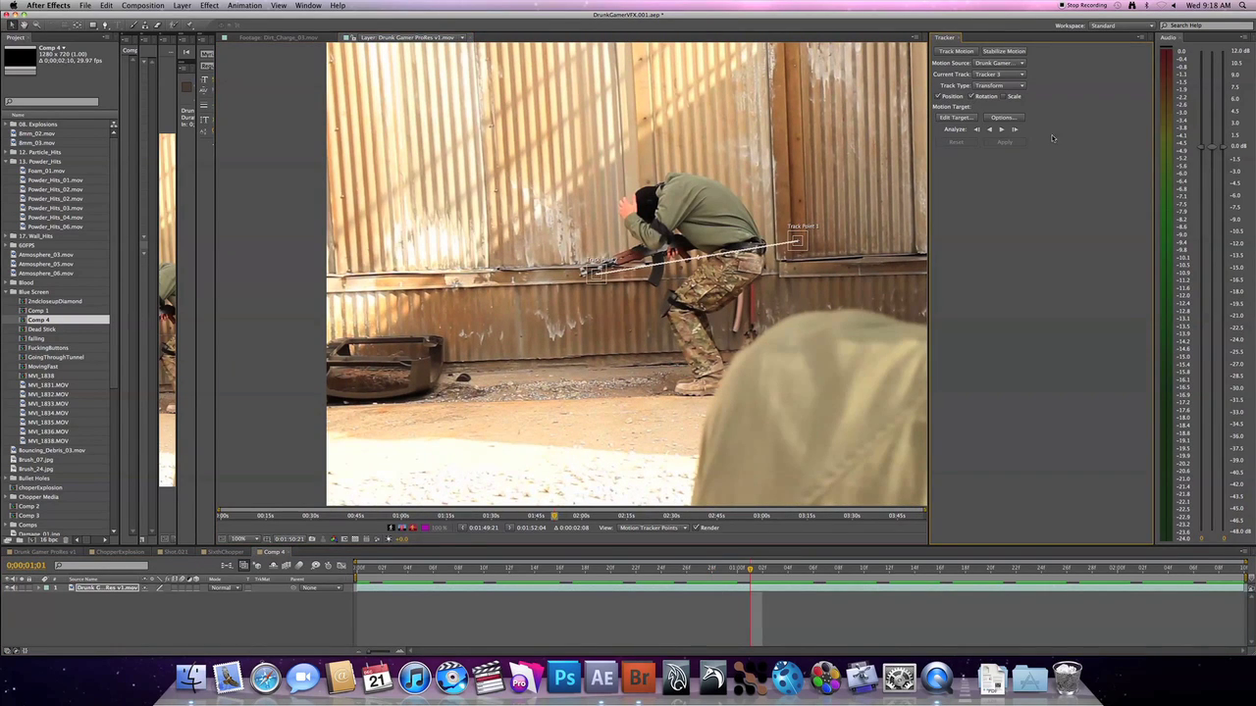
left_click(1014, 119)
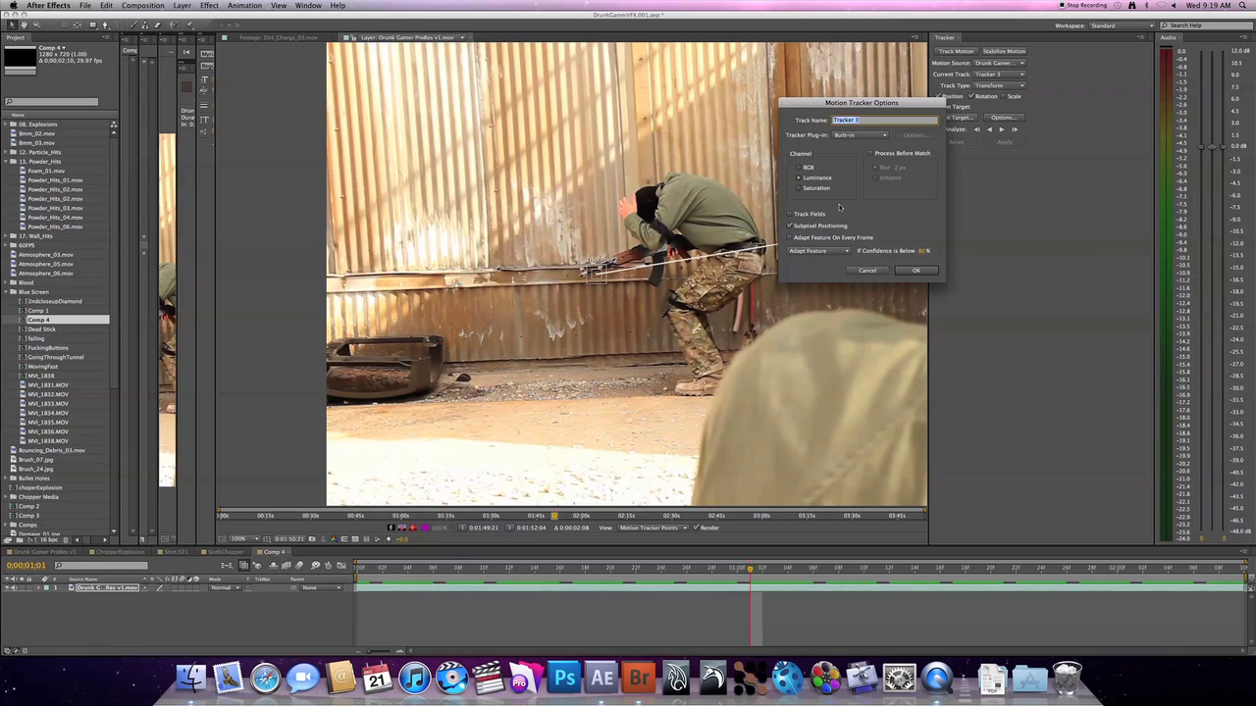
left_click(920, 277)
left_click(919, 275)
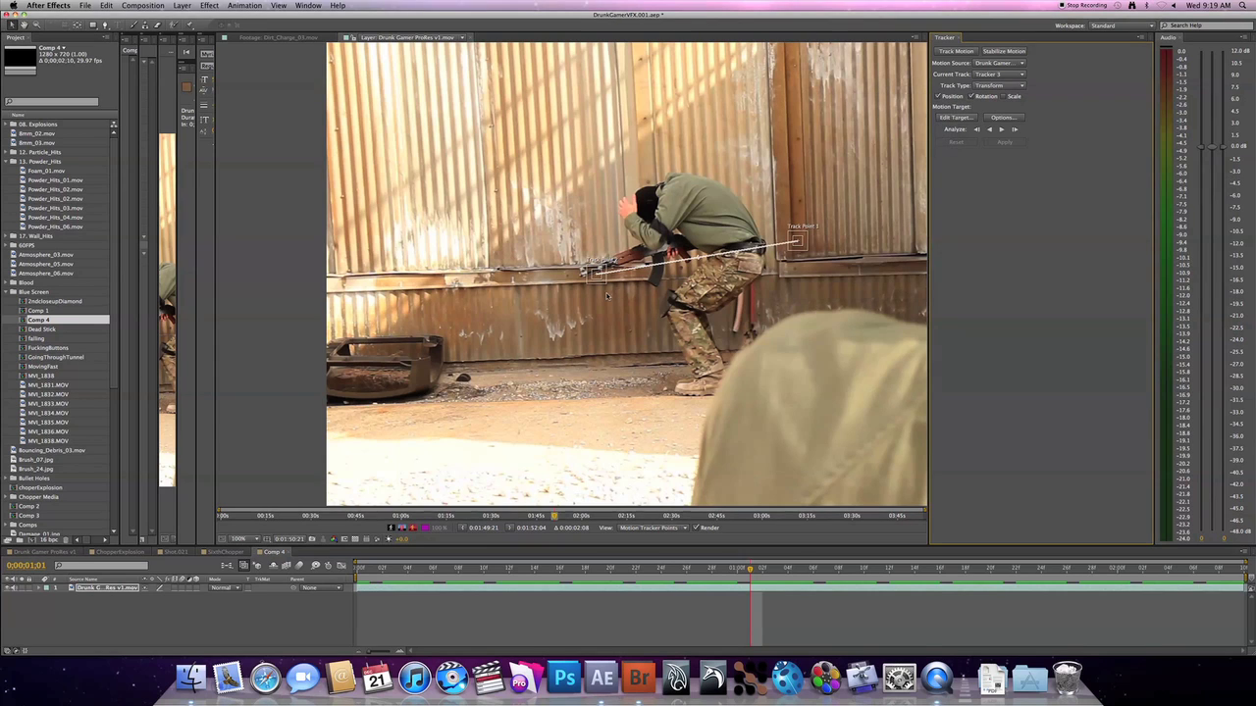
Step: Place Track Point 2 on the small dark spot beside the ground debris, with a tight feature region and a wider search region
key("period")
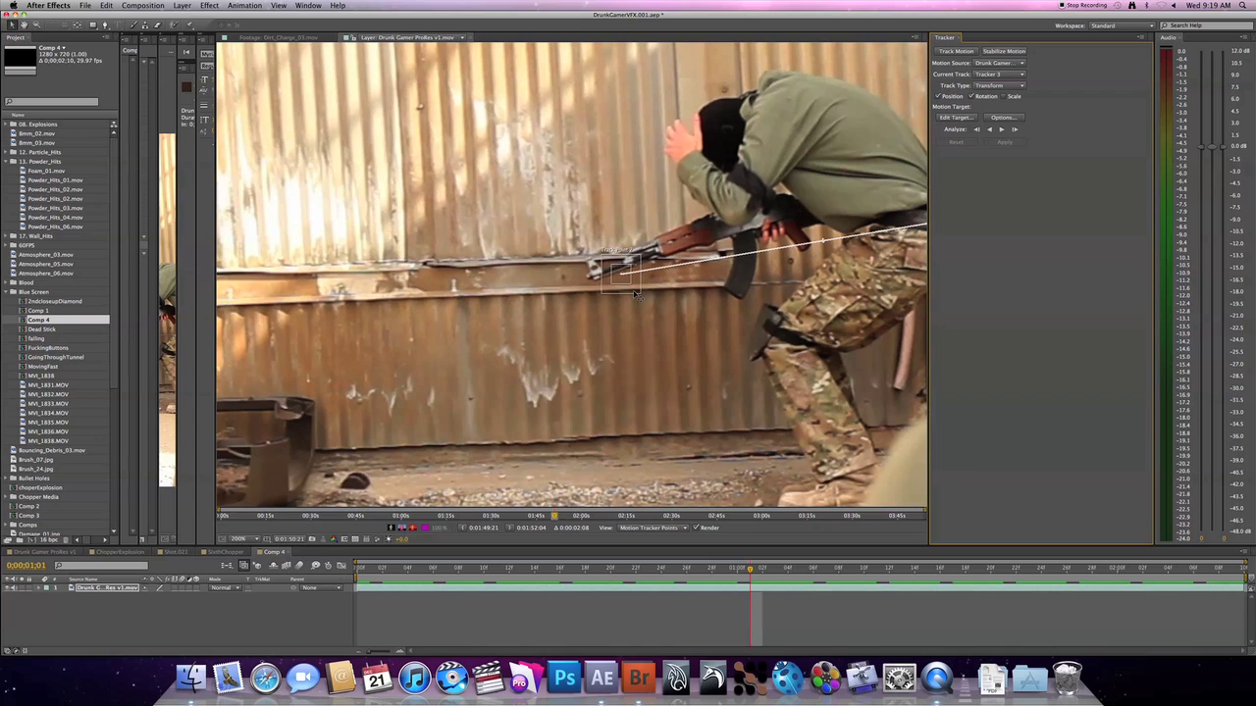
left_click_drag(630, 289, 628, 369)
key("period")
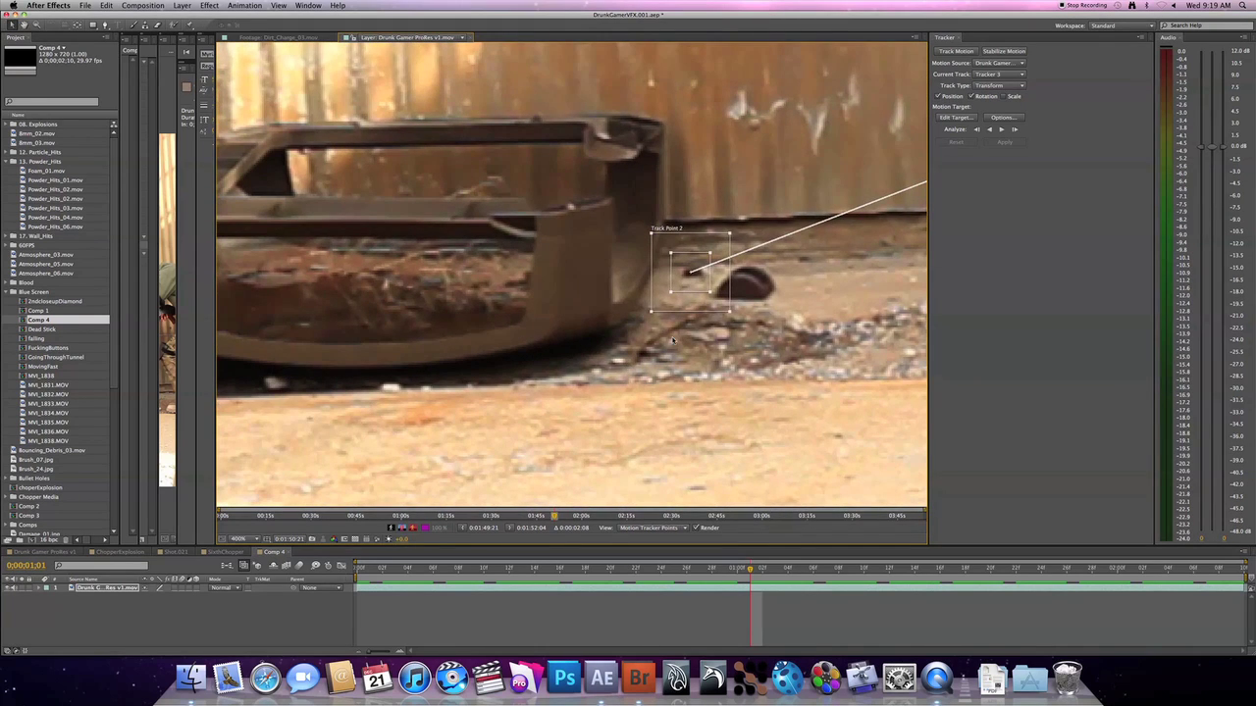
mouse_move(710, 293)
left_mouse_down()
mouse_move(744, 341)
mouse_move(719, 307)
mouse_move(721, 282)
mouse_move(693, 291)
left_mouse_up()
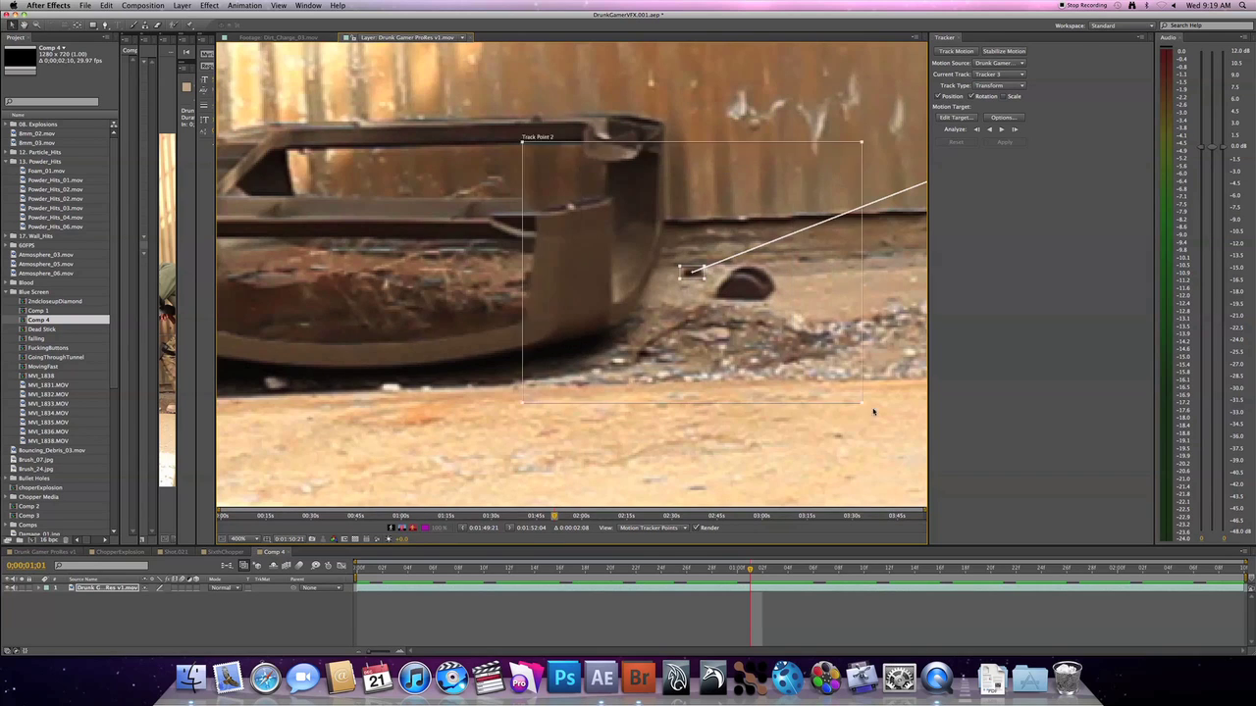
left_click_drag(861, 402, 891, 400)
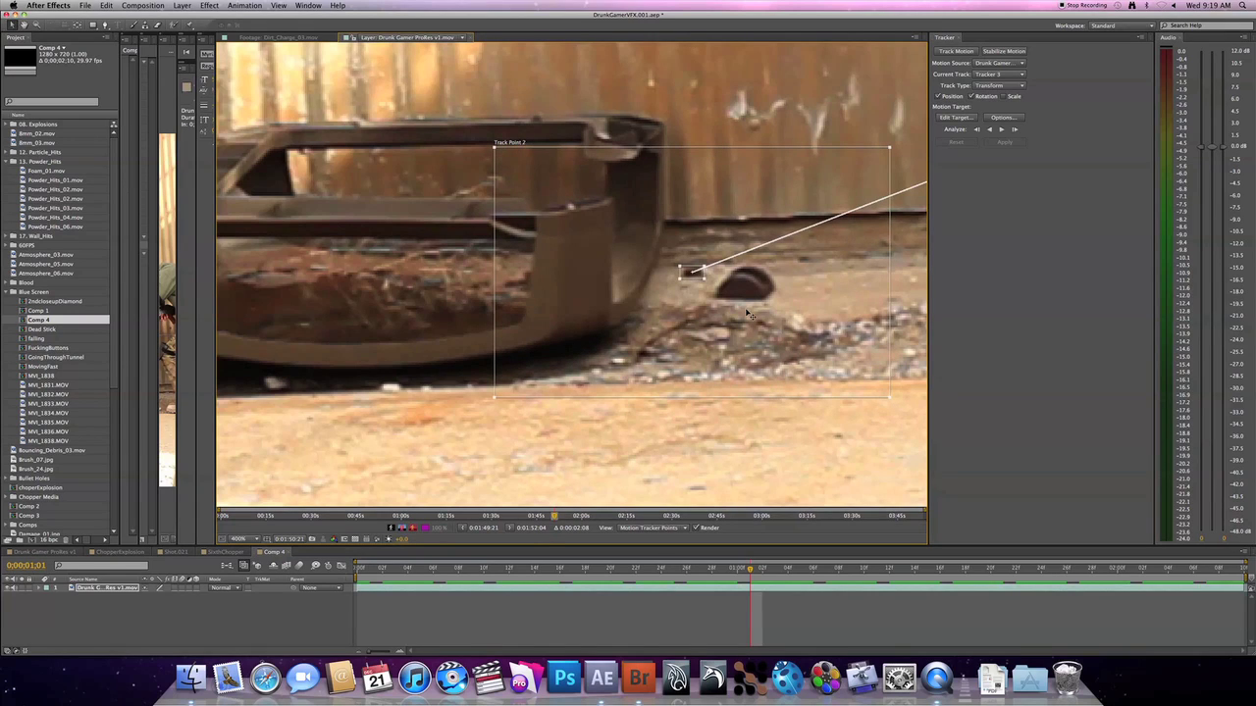
mouse_move(889, 400)
left_mouse_down()
mouse_move(863, 388)
mouse_move(943, 463)
mouse_move(852, 417)
mouse_move(749, 333)
mouse_move(796, 347)
mouse_move(897, 422)
left_mouse_up()
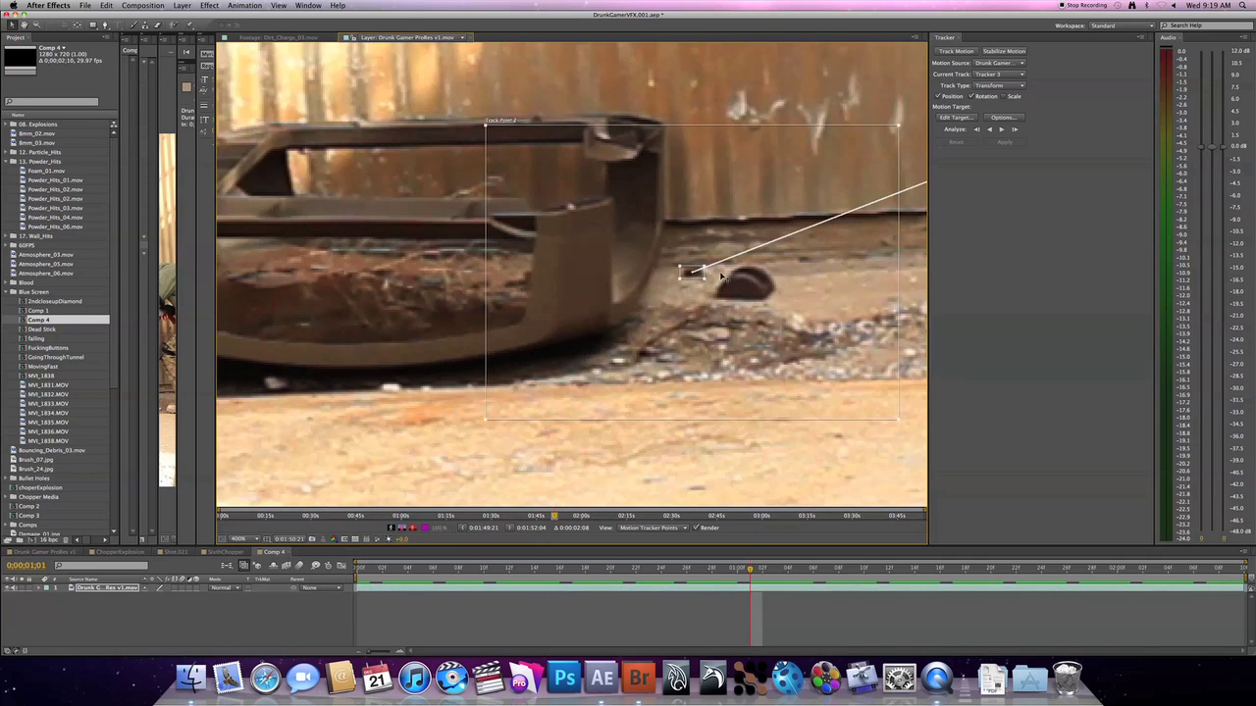
key("comma")
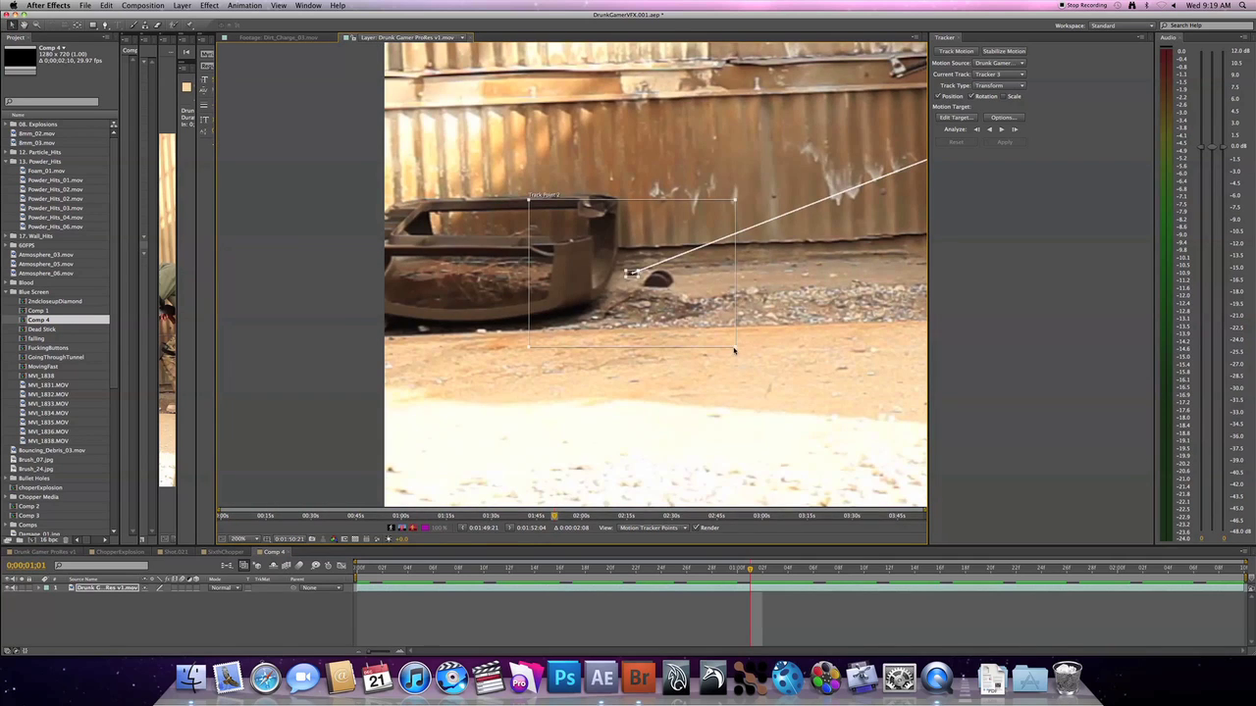
left_click_drag(734, 348, 513, 404)
Step: At the first frame, place Track Point 1 on the small mark on the wall's wooden strip, tightening its feature region and enlarging its search region
key("space")
left_click_drag(765, 275, 576, 373)
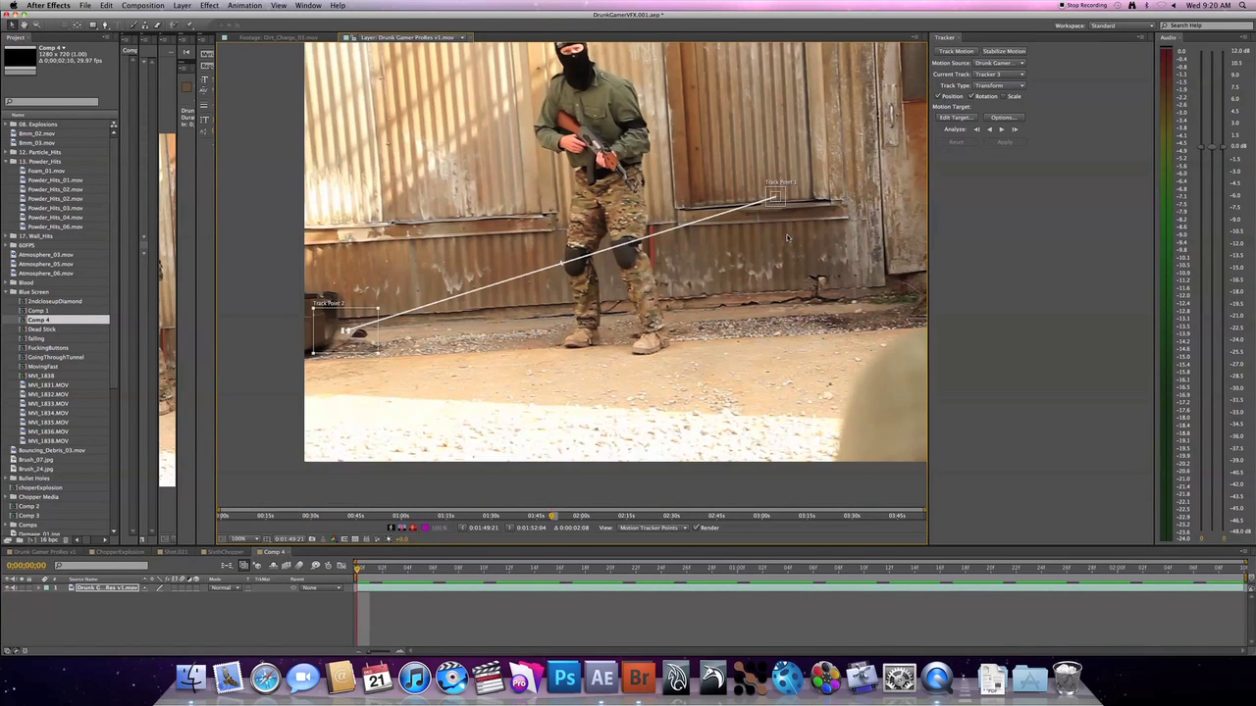
left_click_drag(787, 237, 690, 321)
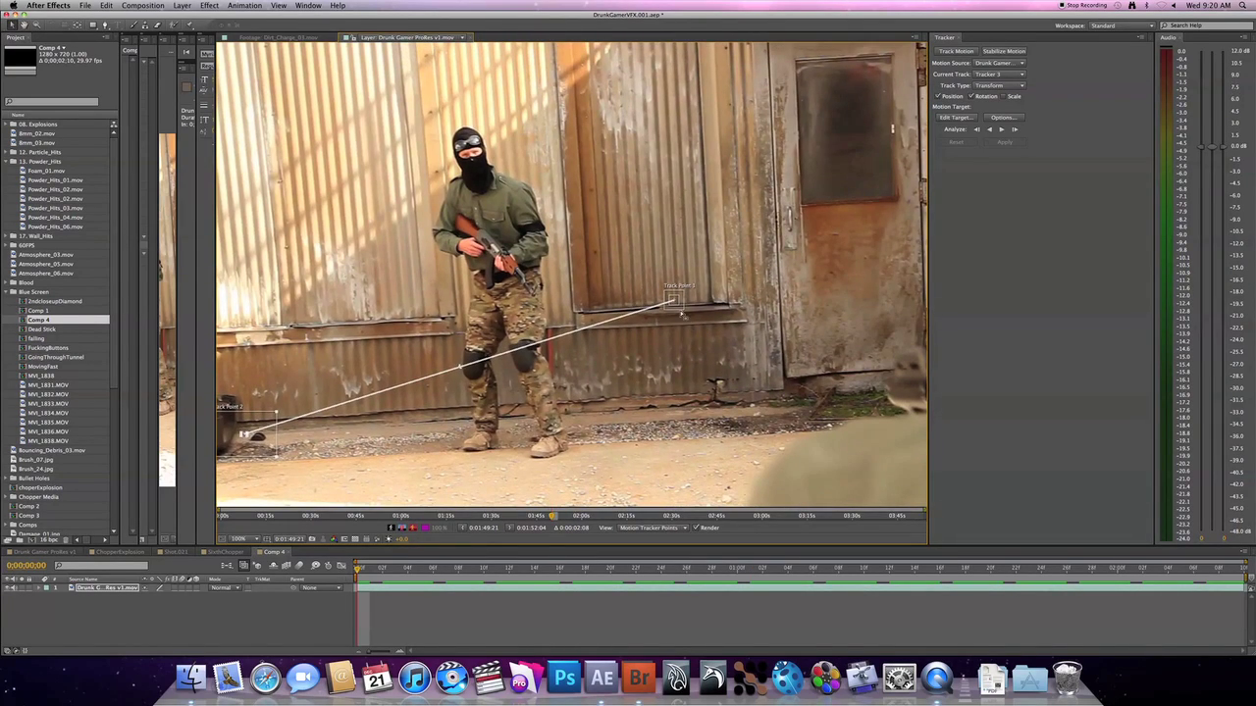
left_click(682, 312)
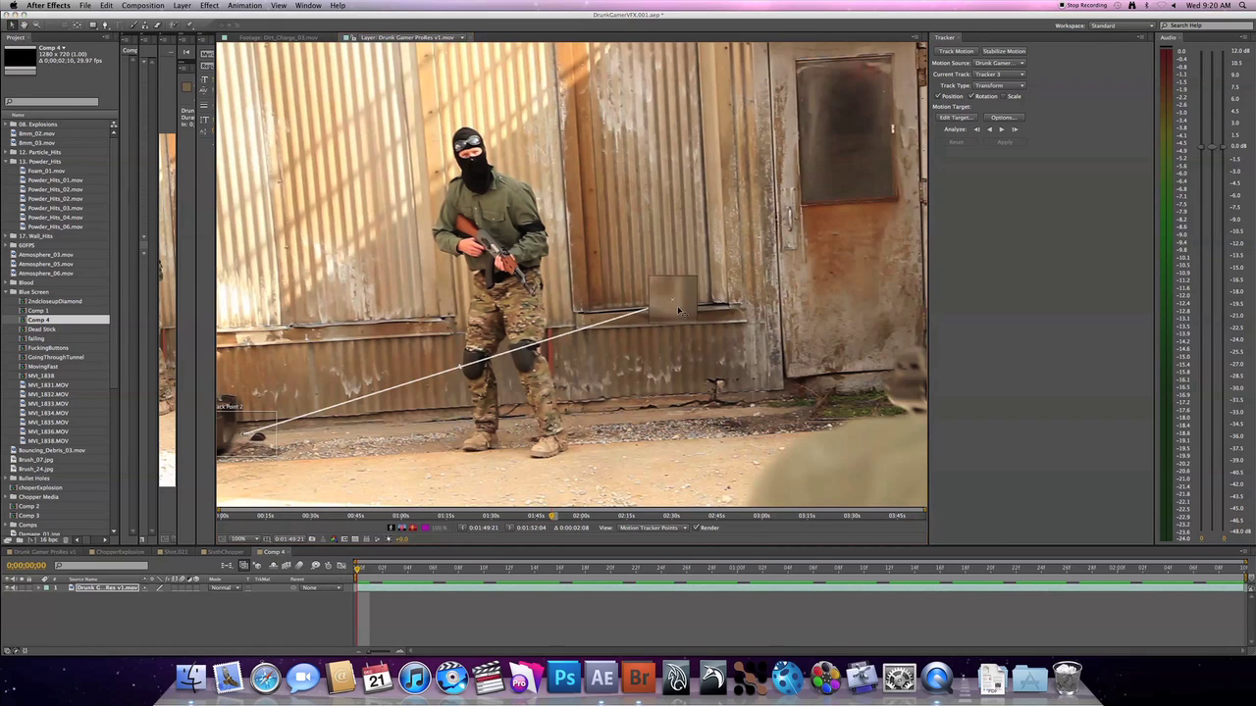
left_click_drag(684, 312, 540, 157)
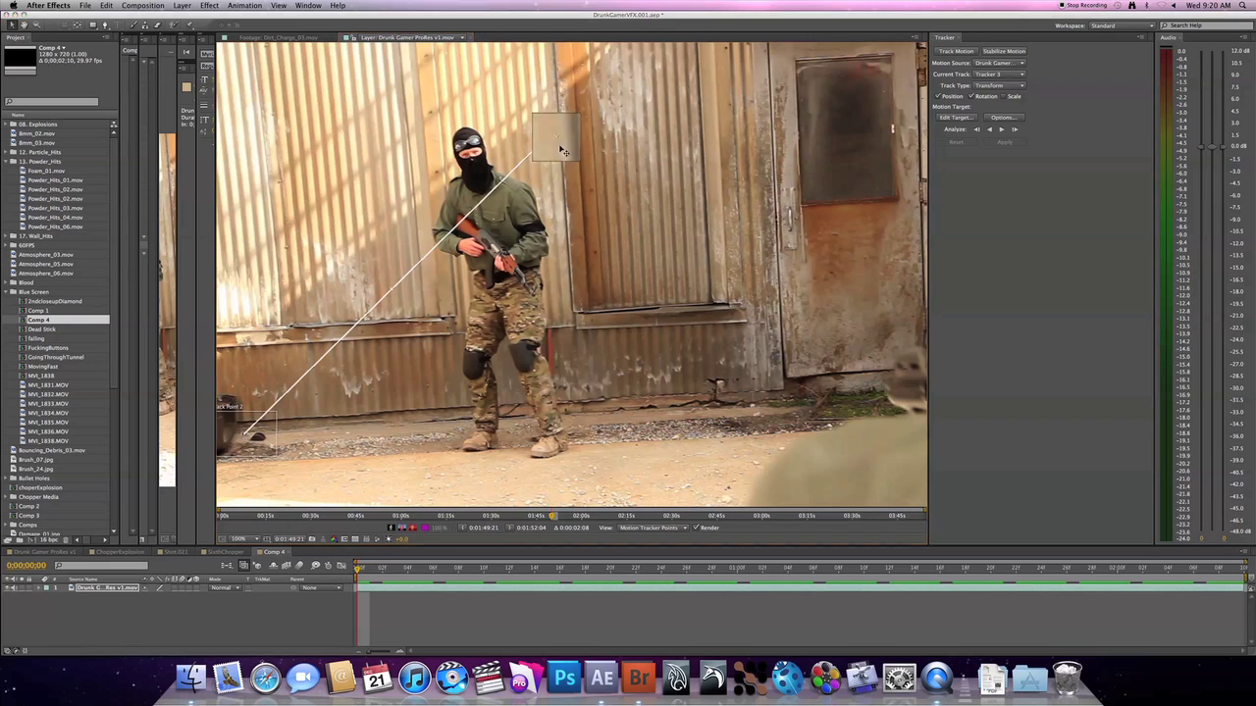
left_click_drag(552, 155, 590, 125)
scroll(593, 130, "up", 4)
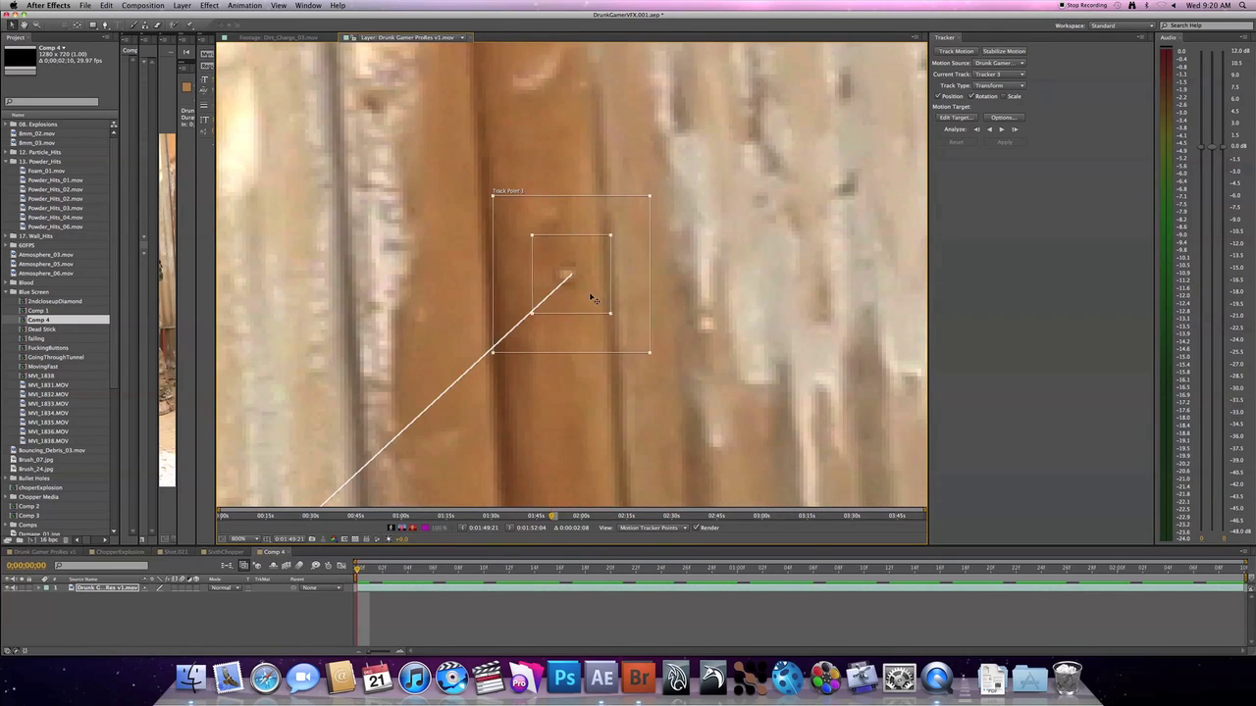
left_click_drag(593, 297, 588, 299)
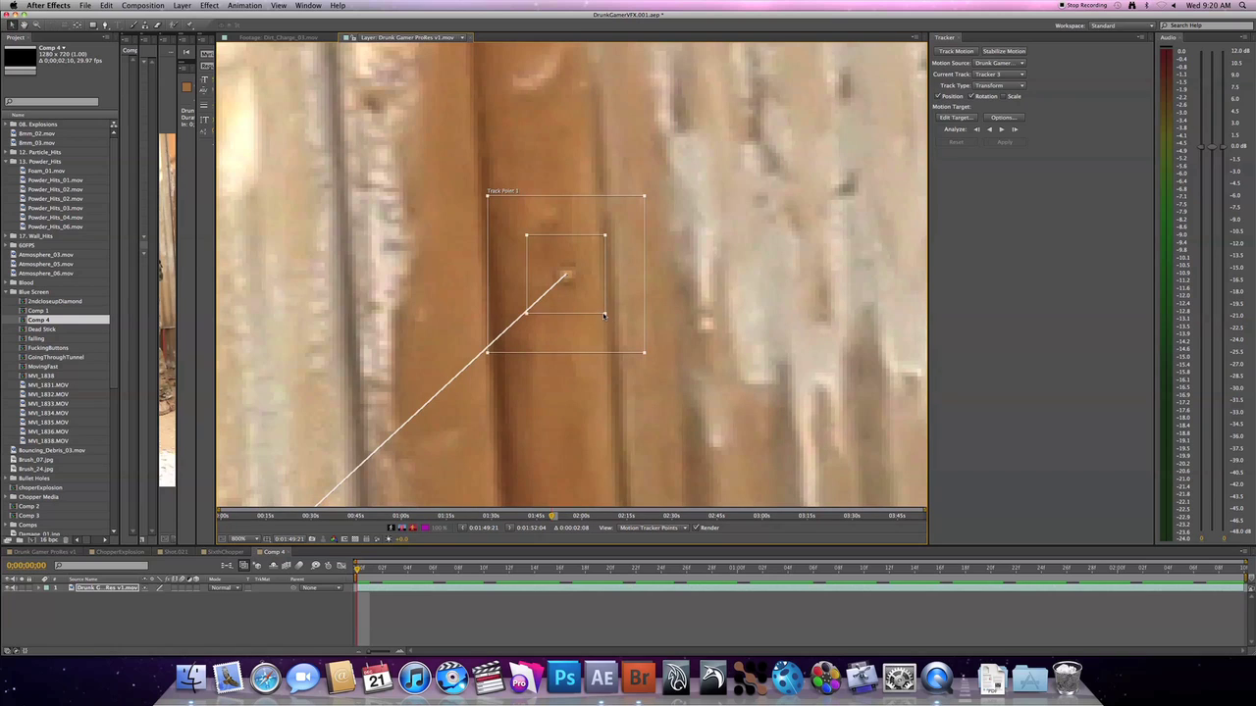
left_click_drag(605, 316, 576, 286)
left_click_drag(648, 359, 709, 403)
Step: Analyze both track points forward from the first frame to the end of the clip
key("comma")
key("comma")
key("comma")
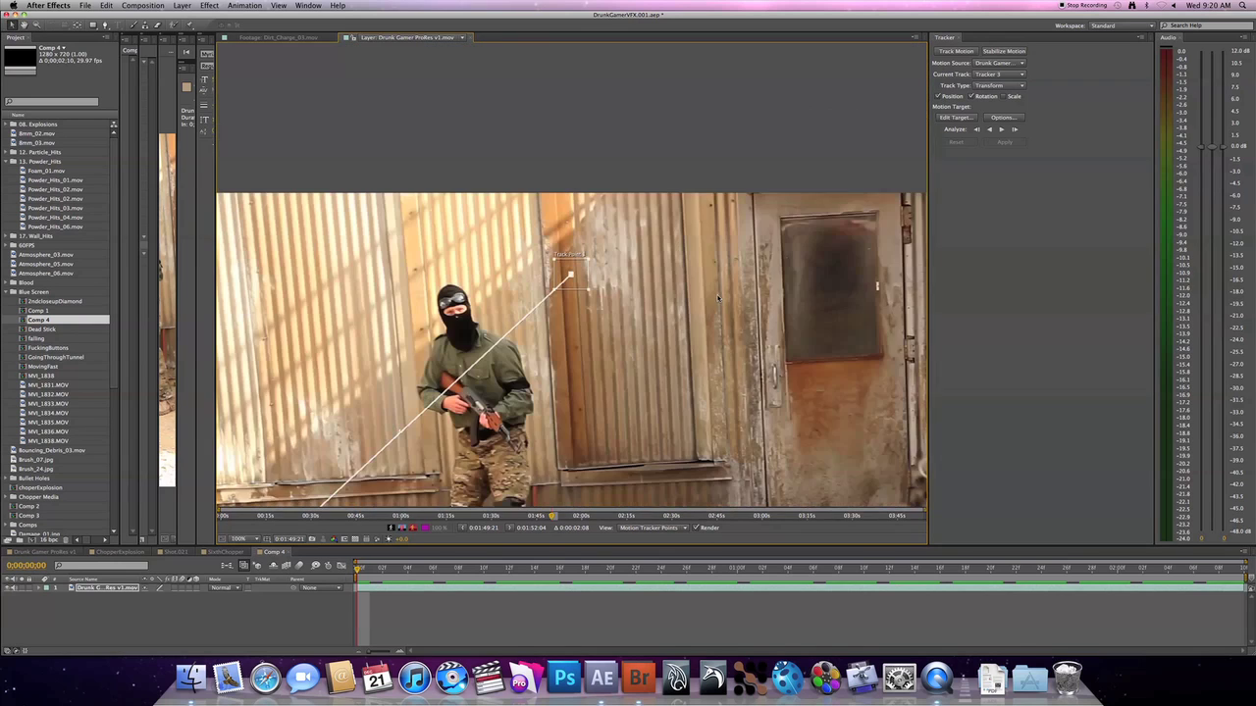
left_click_drag(667, 309, 792, 104)
key("comma")
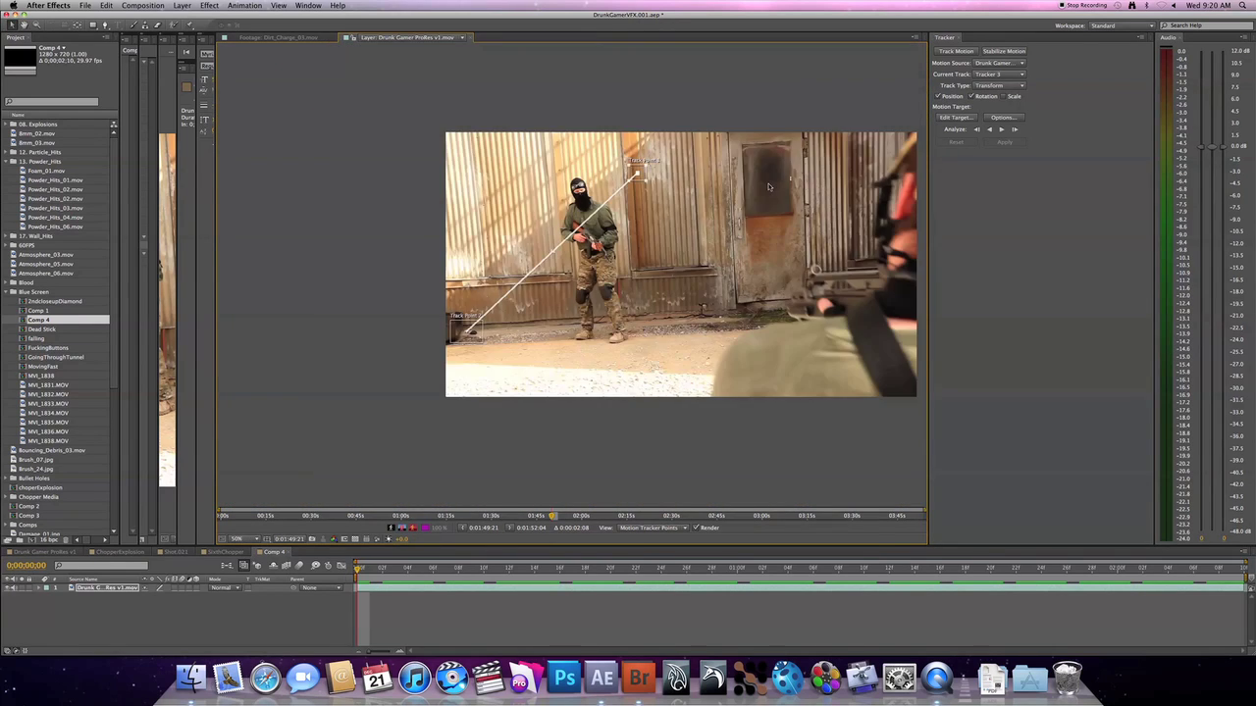
scroll(770, 187, "up", 2)
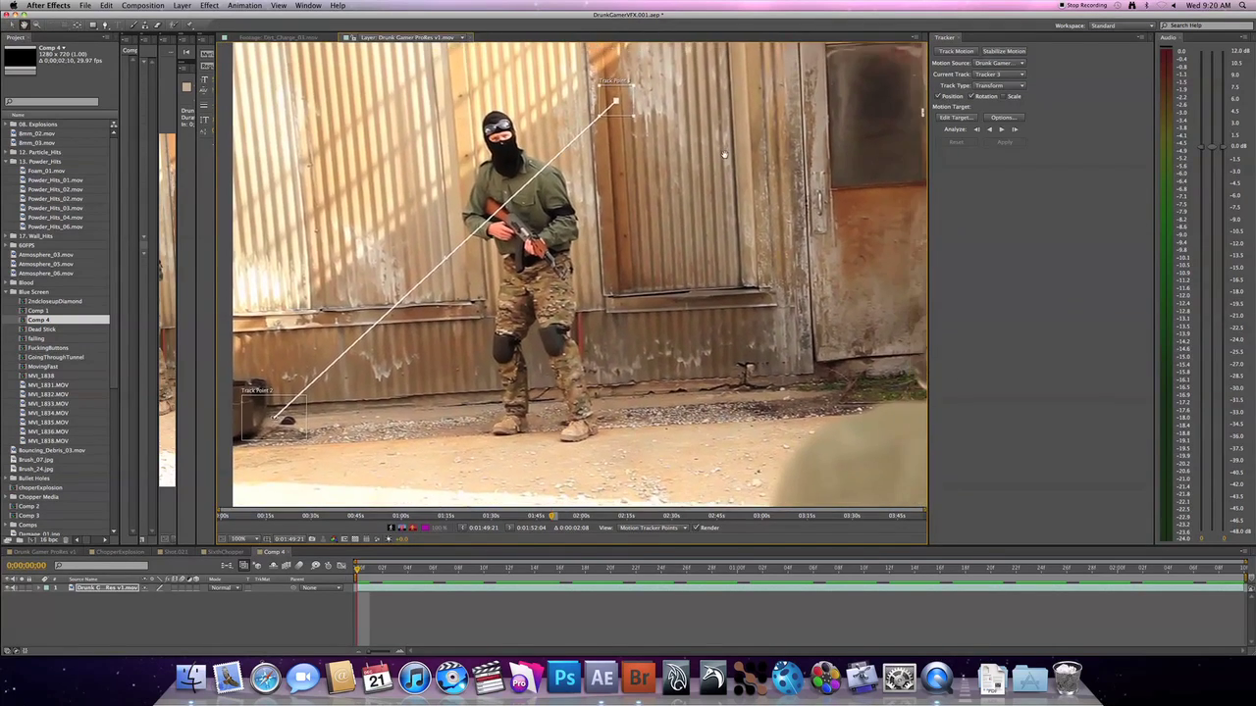
left_click(1001, 130)
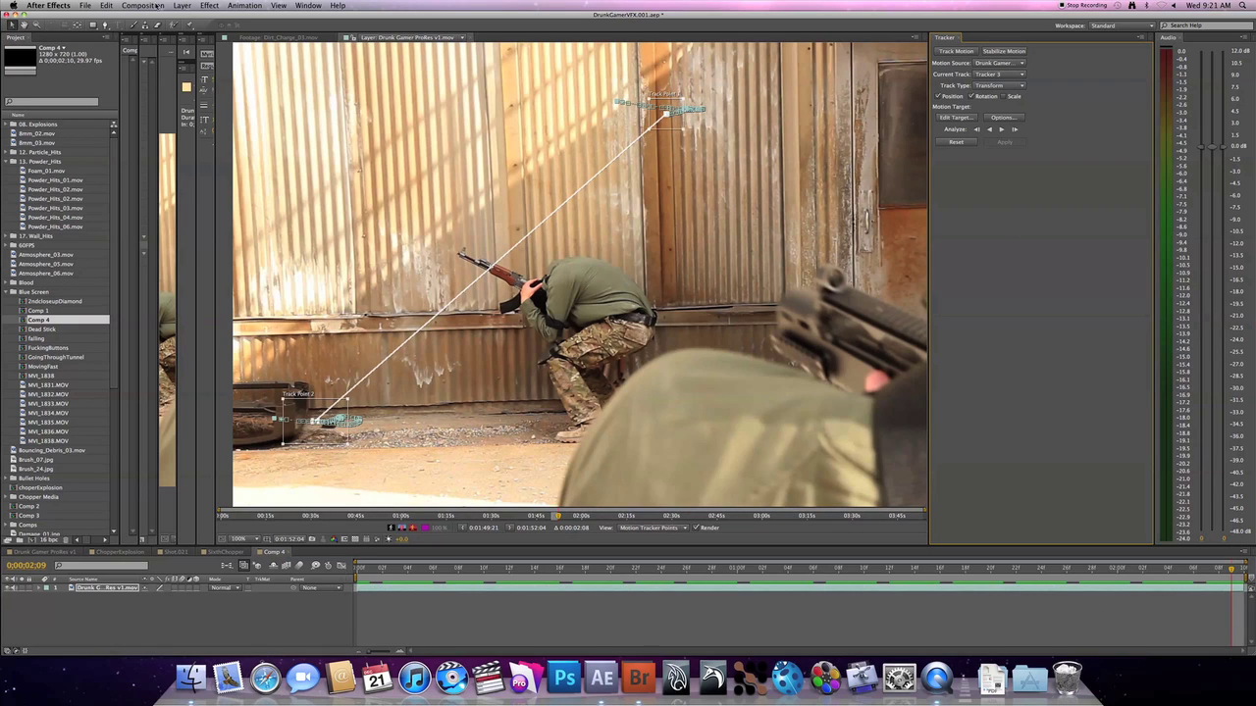
Step: Add a new null object layer to Comp 4
left_click(184, 7)
mouse_move(263, 18)
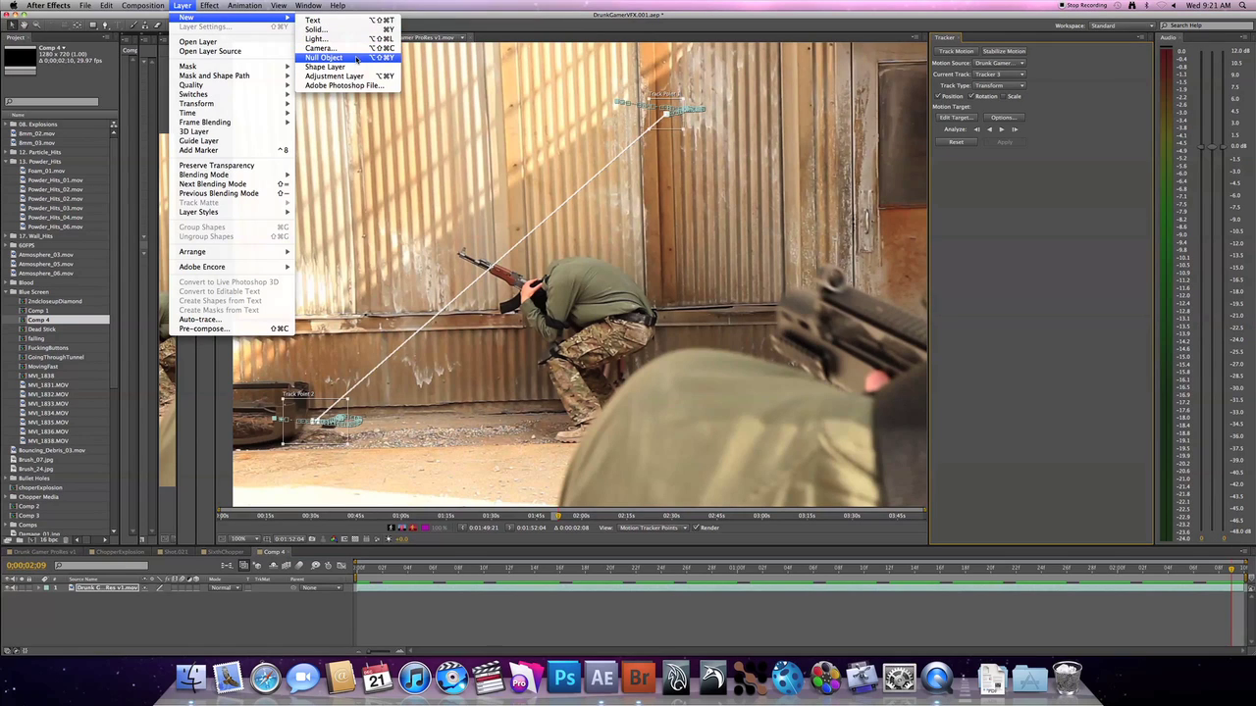
left_click(324, 57)
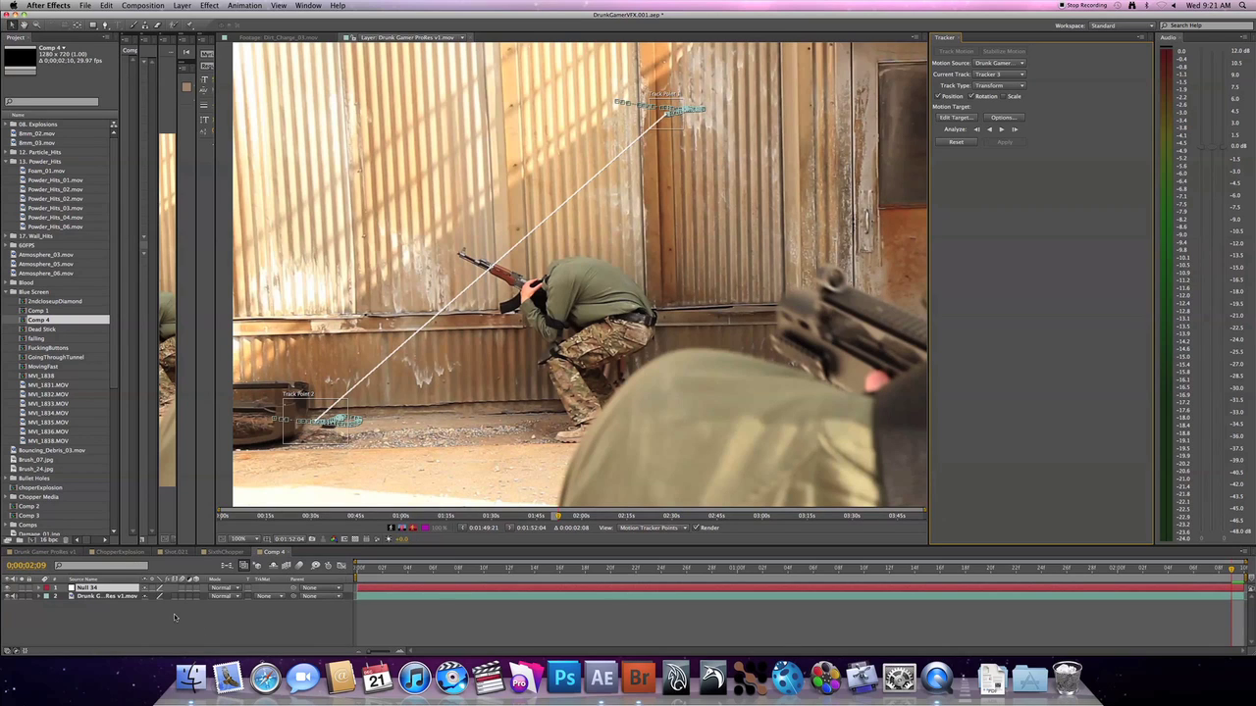
Step: Set the tracker's motion target to the Null 34 layer
left_click(957, 117)
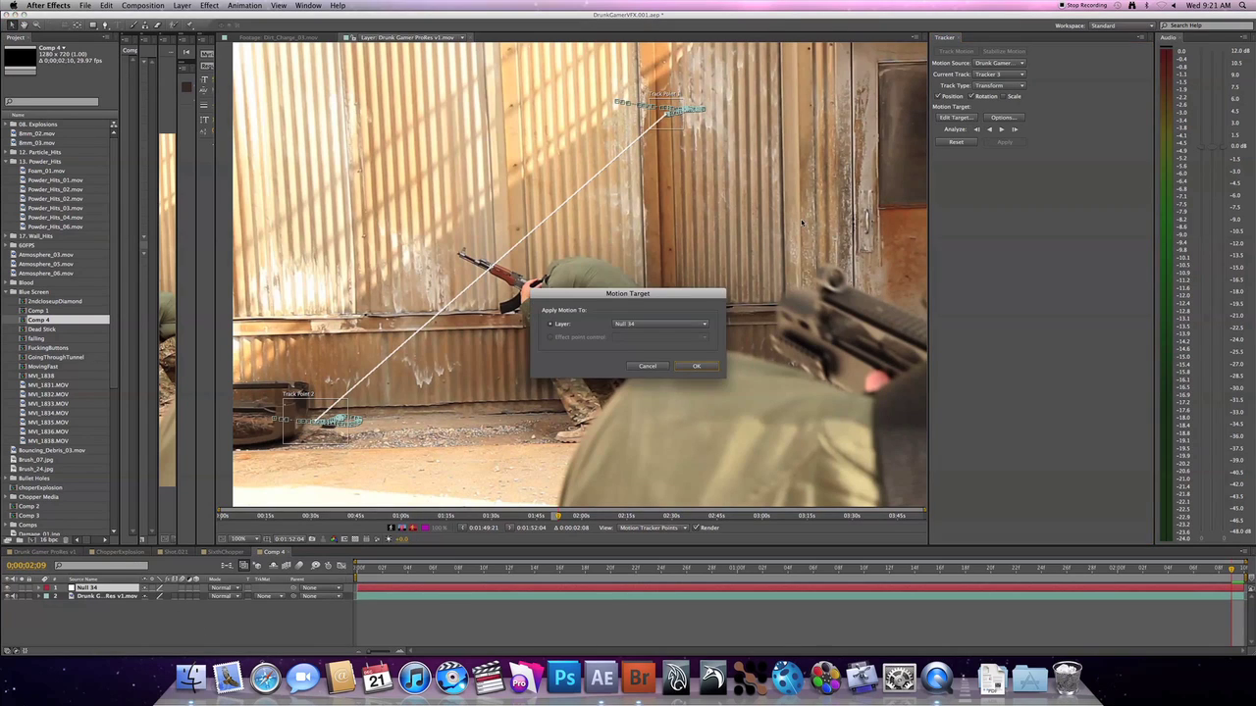
left_click(671, 330)
left_click(665, 337)
key("Return")
key("F3")
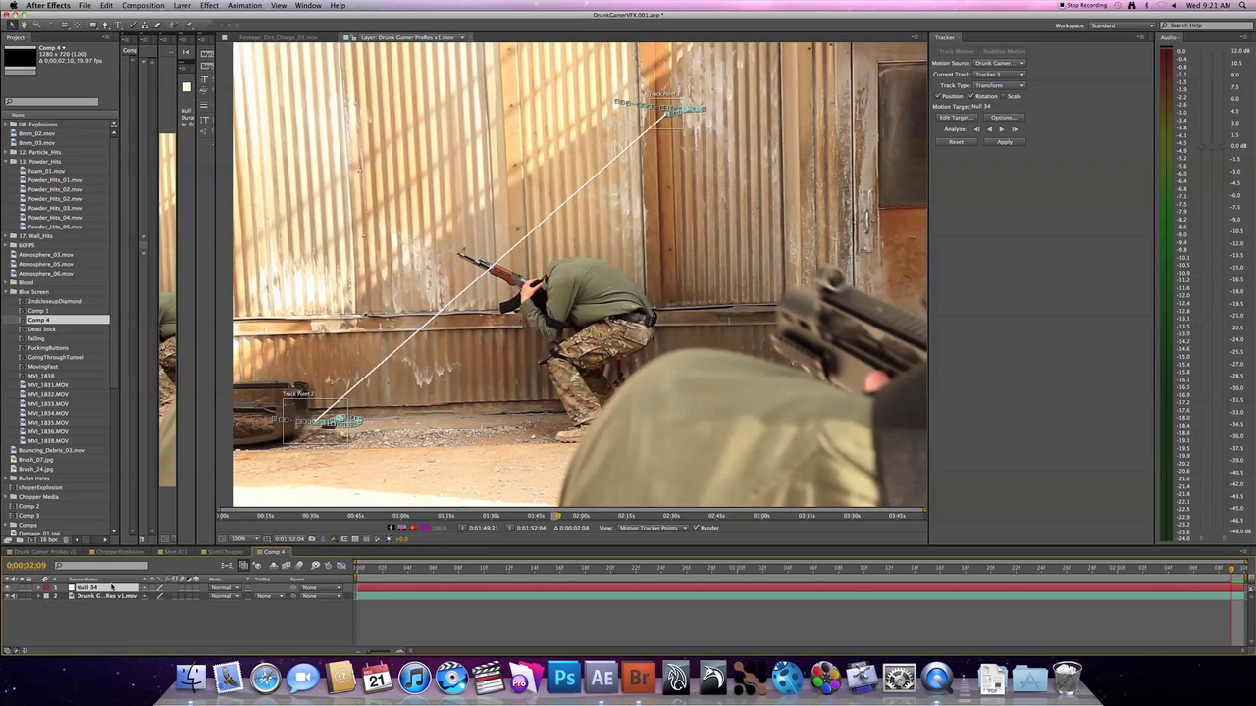
Step: Rename the null layer to "tracker" and apply the tracking data to it in the X and Y dimensions
key("Return")
key("Return")
left_click(958, 117)
left_click(639, 328)
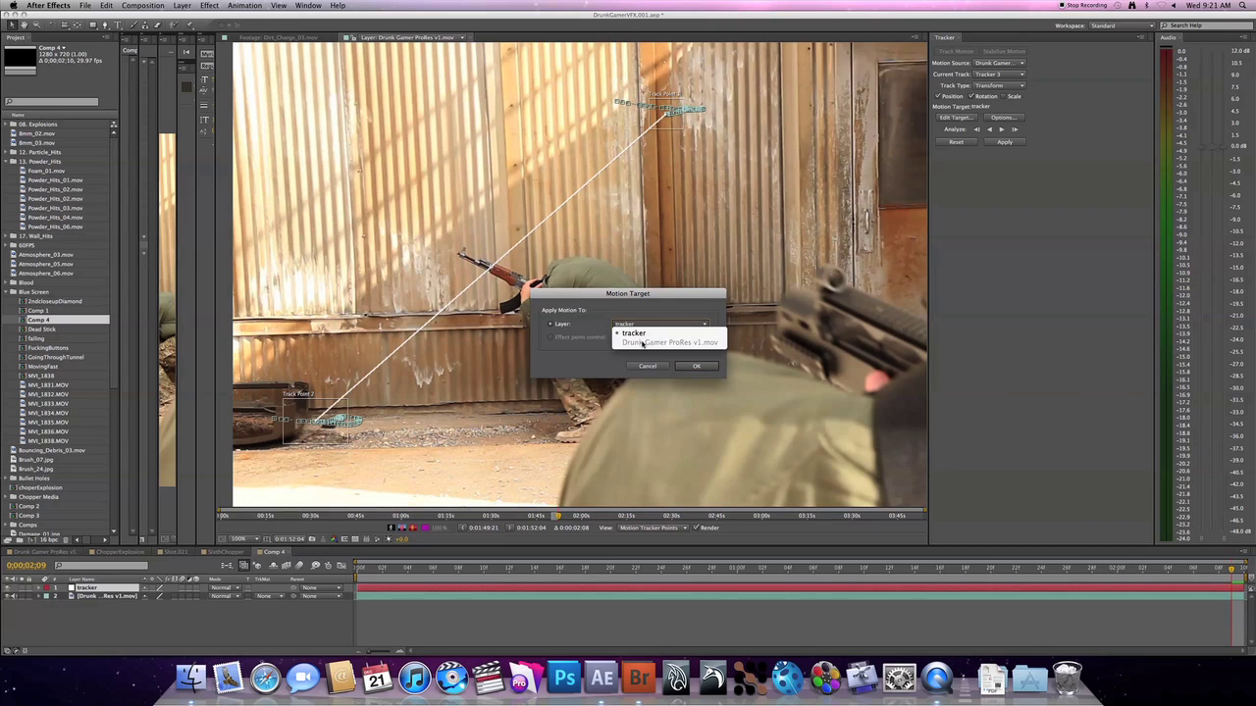
left_click(642, 335)
left_click(696, 366)
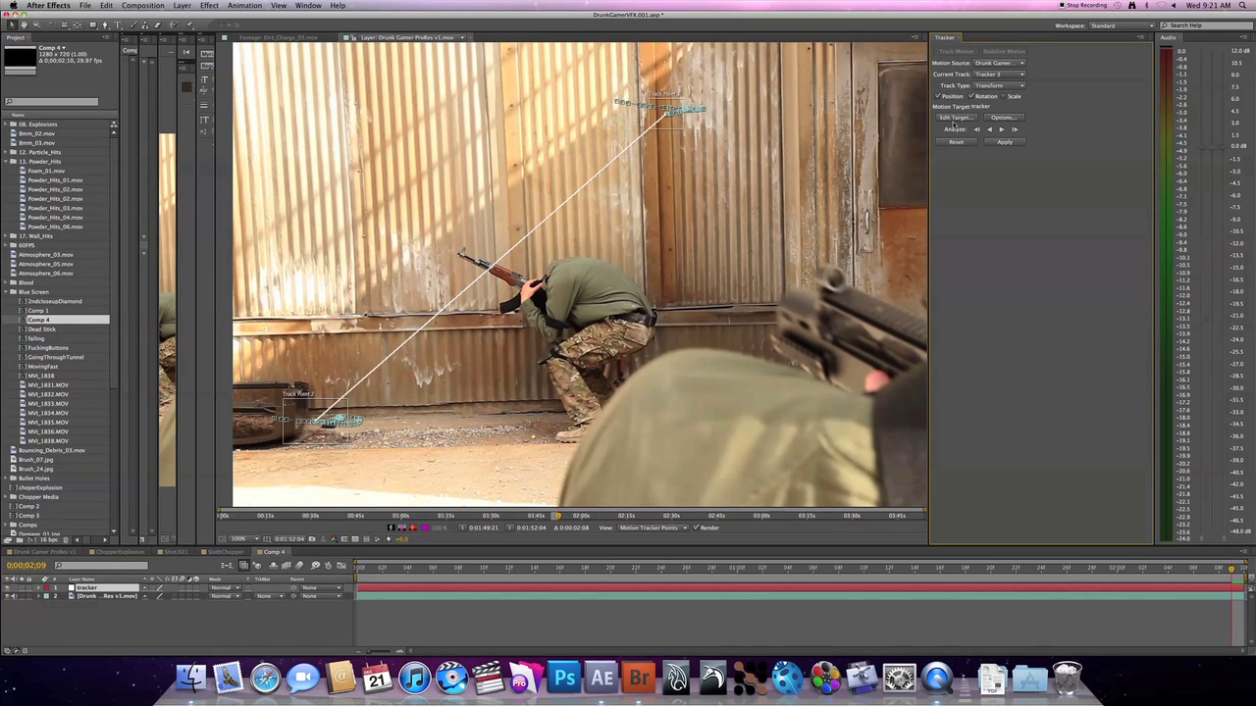
left_click(1005, 143)
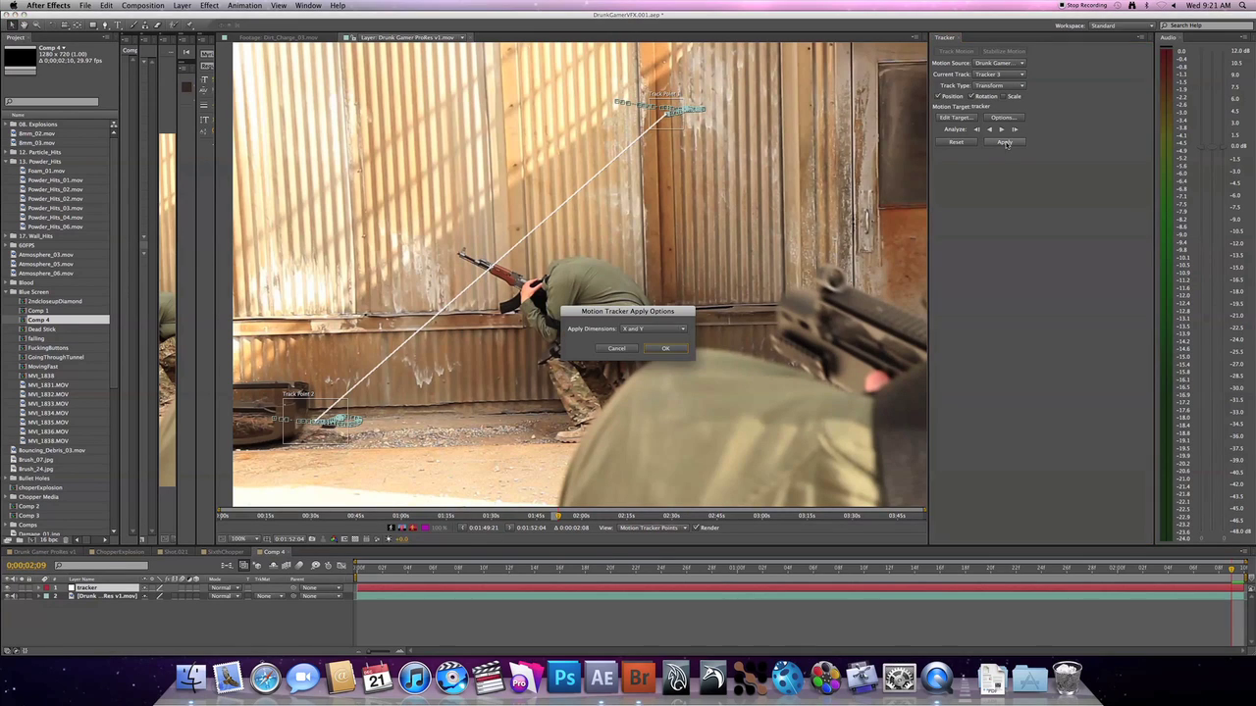
left_click(678, 351)
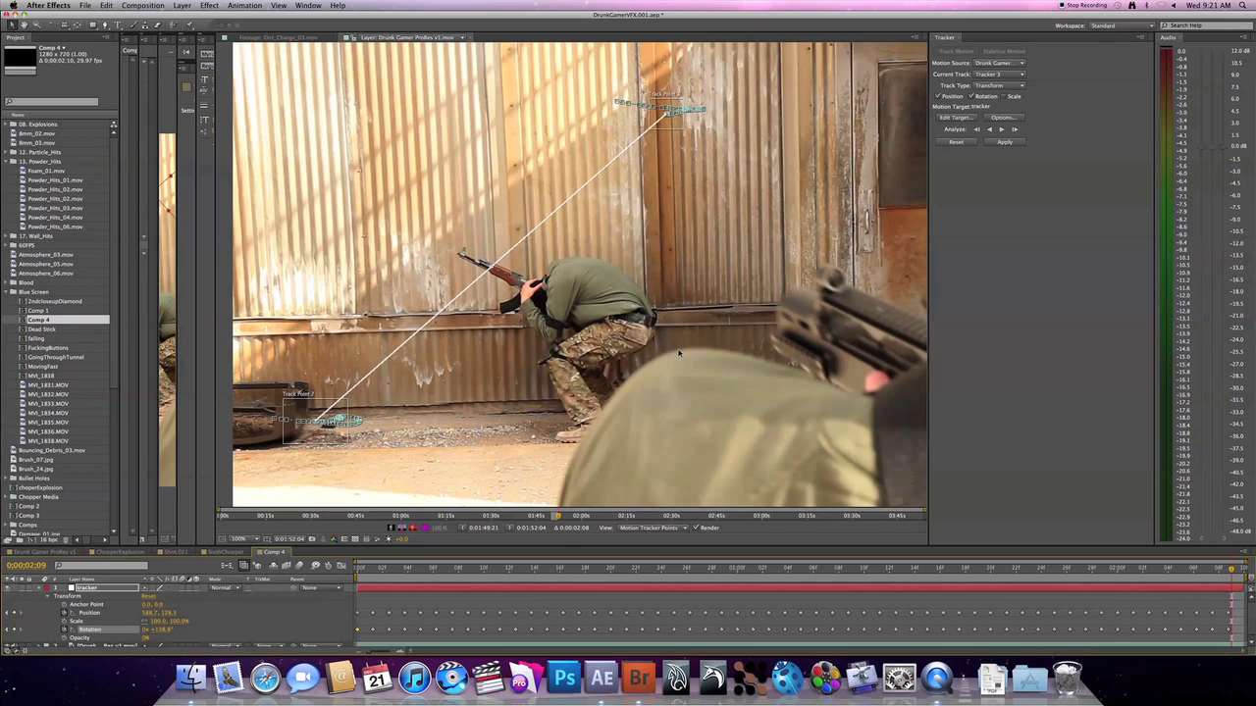
Step: Play Comp 4 from the first frame to check how the tracker null follows the wall, returning to the start
left_click(371, 569)
left_click_drag(373, 570, 355, 569)
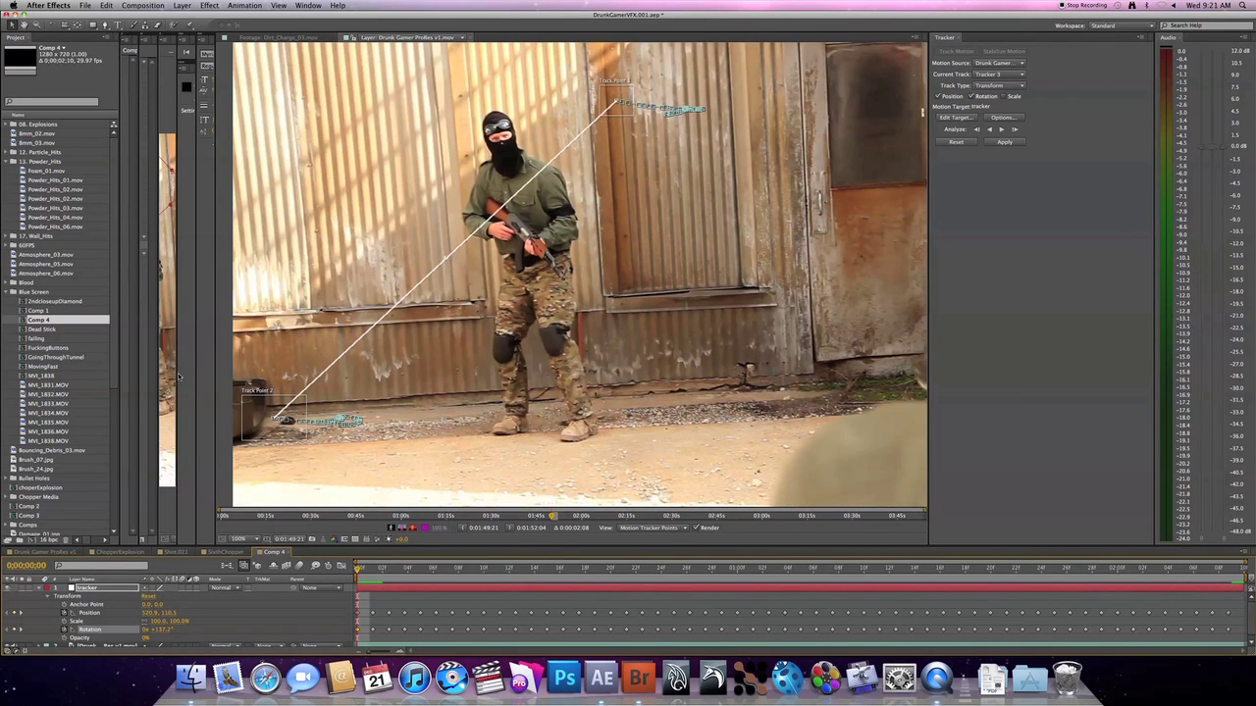
left_click_drag(179, 376, 1075, 87)
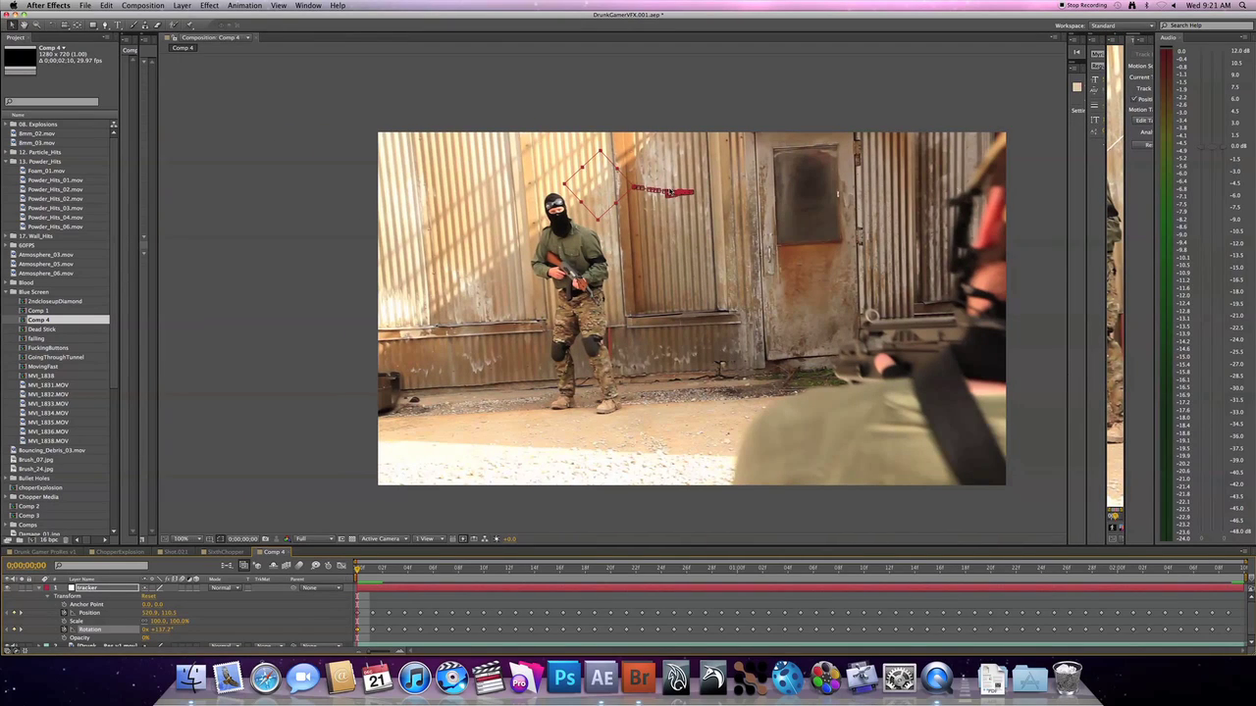
key("space")
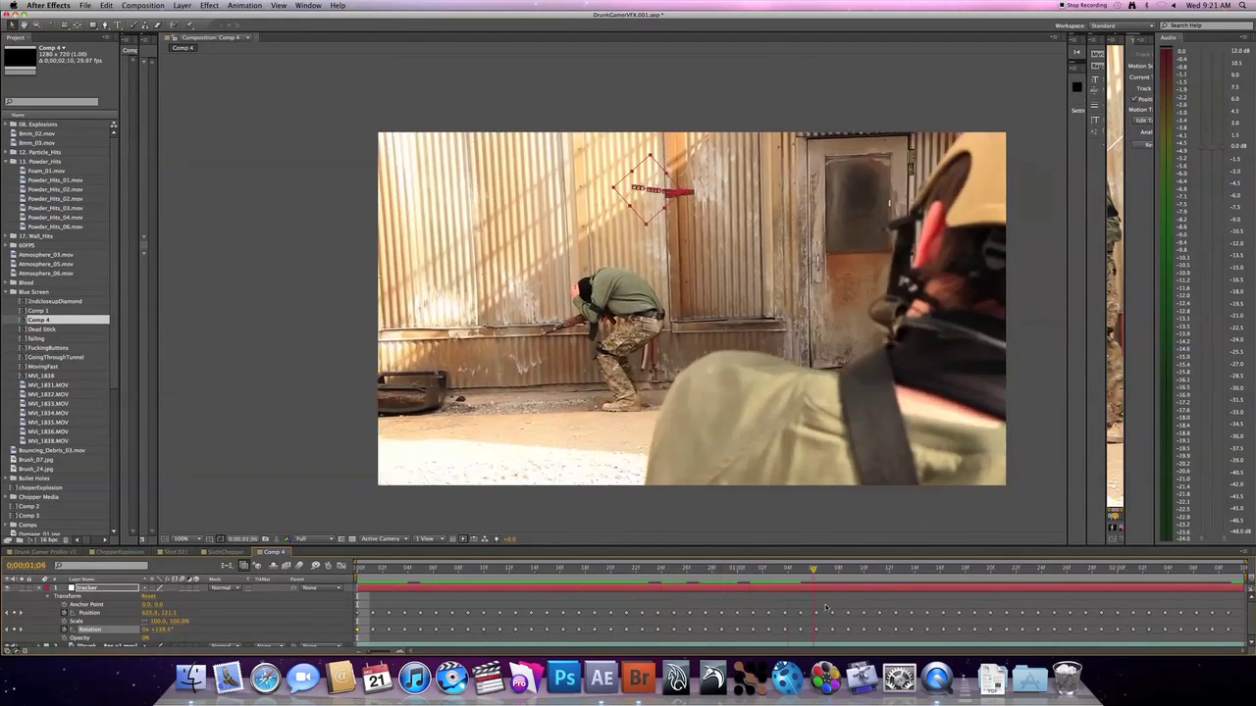
left_click_drag(1214, 621, 330, 565)
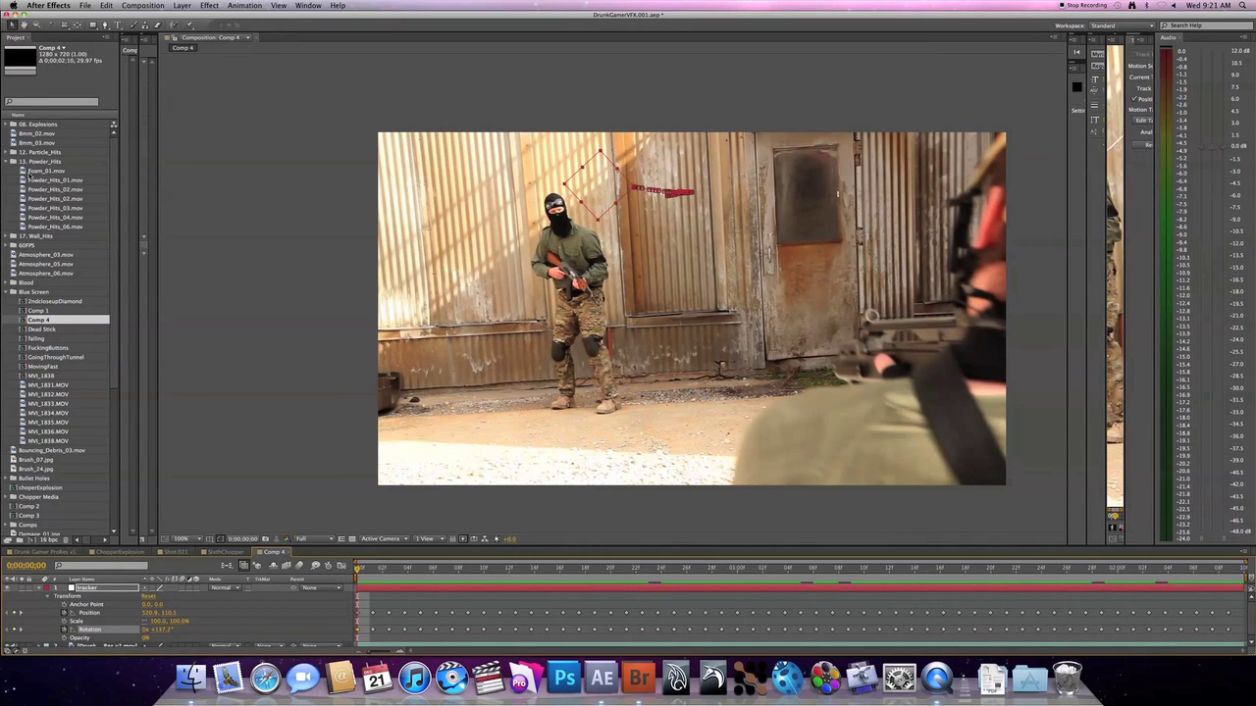
Step: Collapse the expanded project folders and add Metal_Hole_06.png from the Bullet Holes folder to Comp 4, over the metal wall
left_click(8, 292)
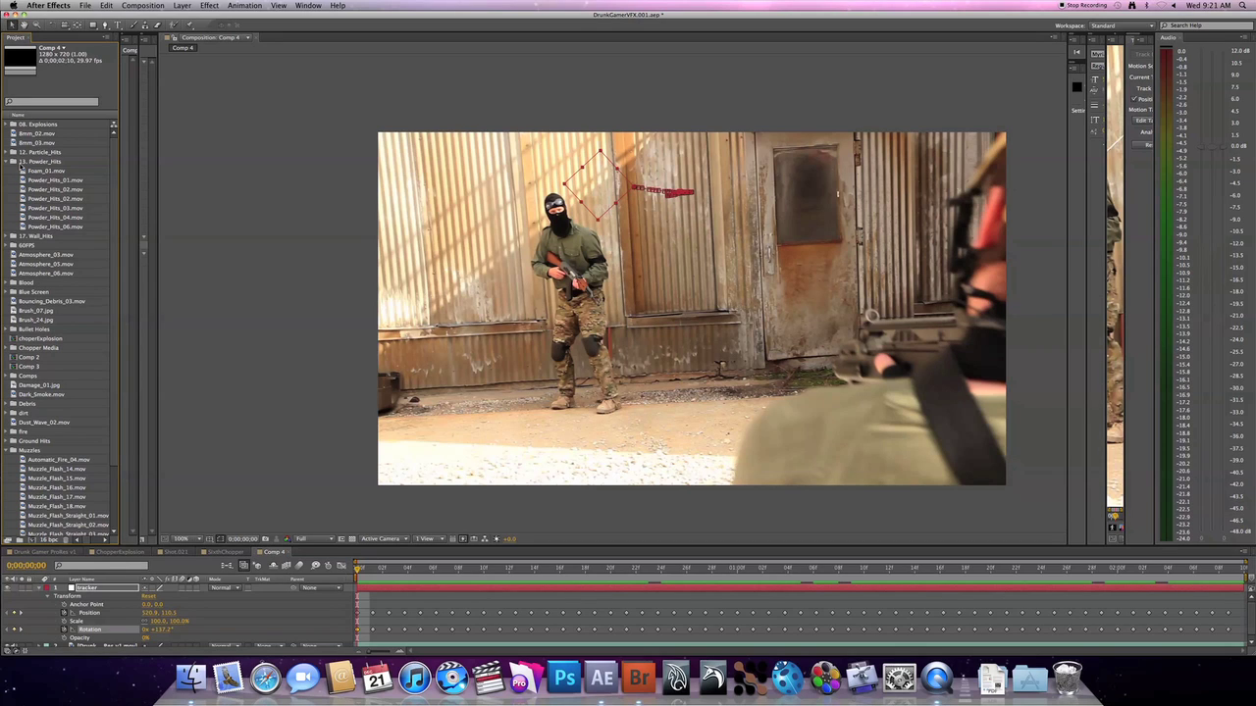
left_click(8, 162)
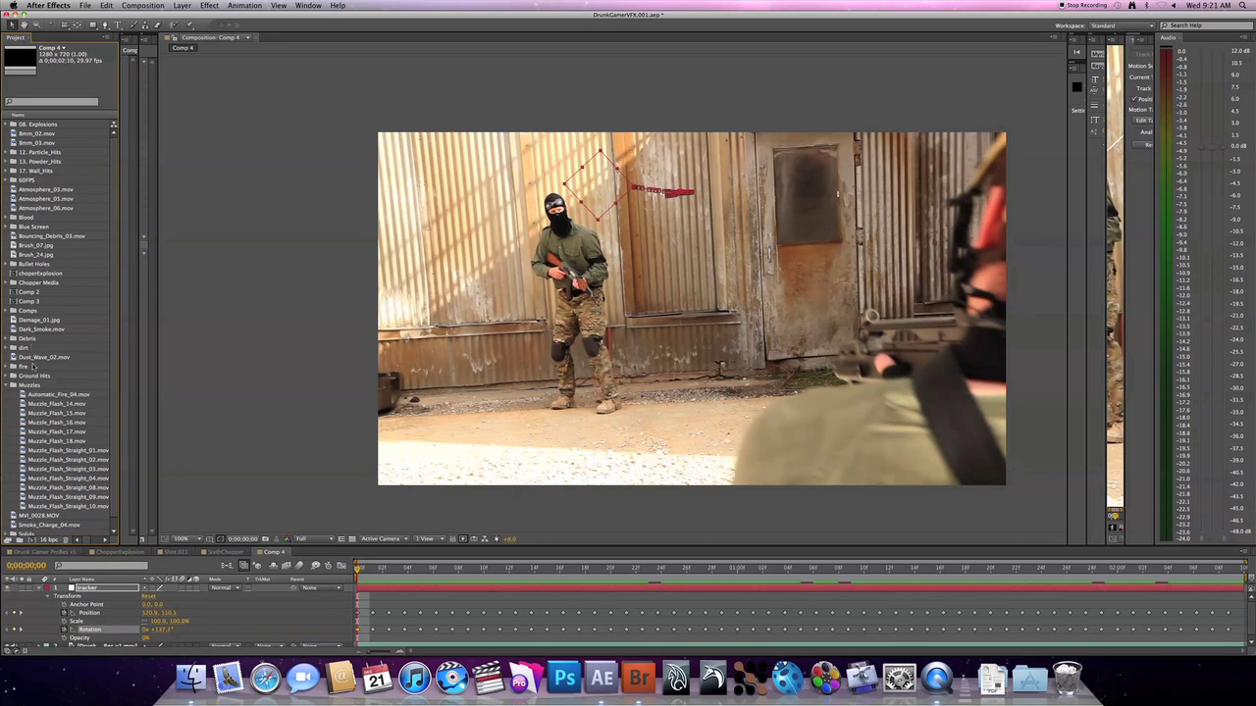
left_click(8, 386)
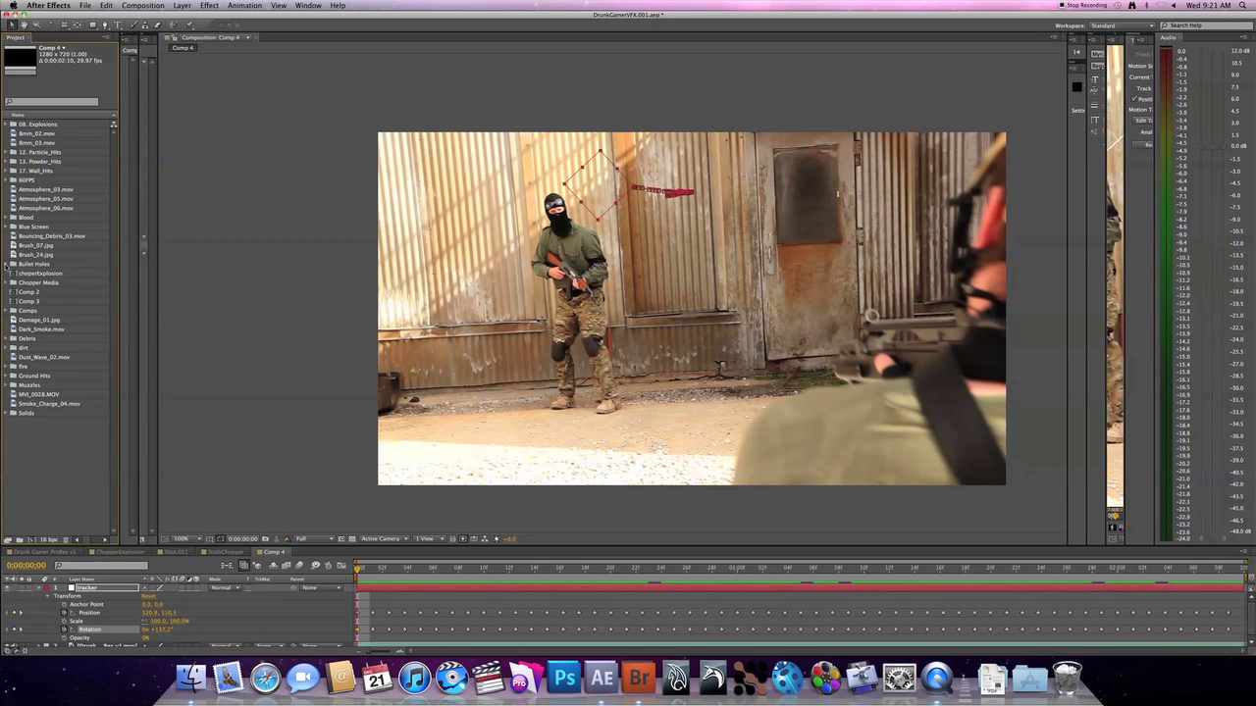
left_click(7, 265)
left_click(62, 301)
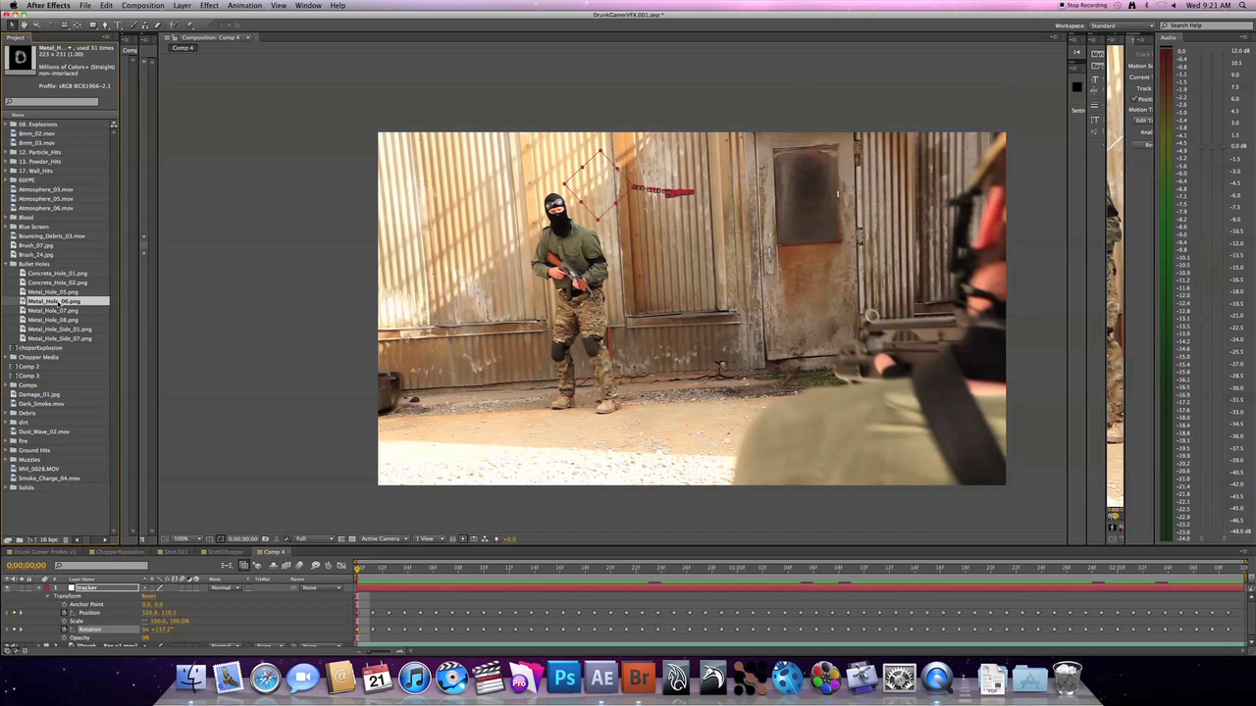
left_click_drag(62, 301, 692, 248)
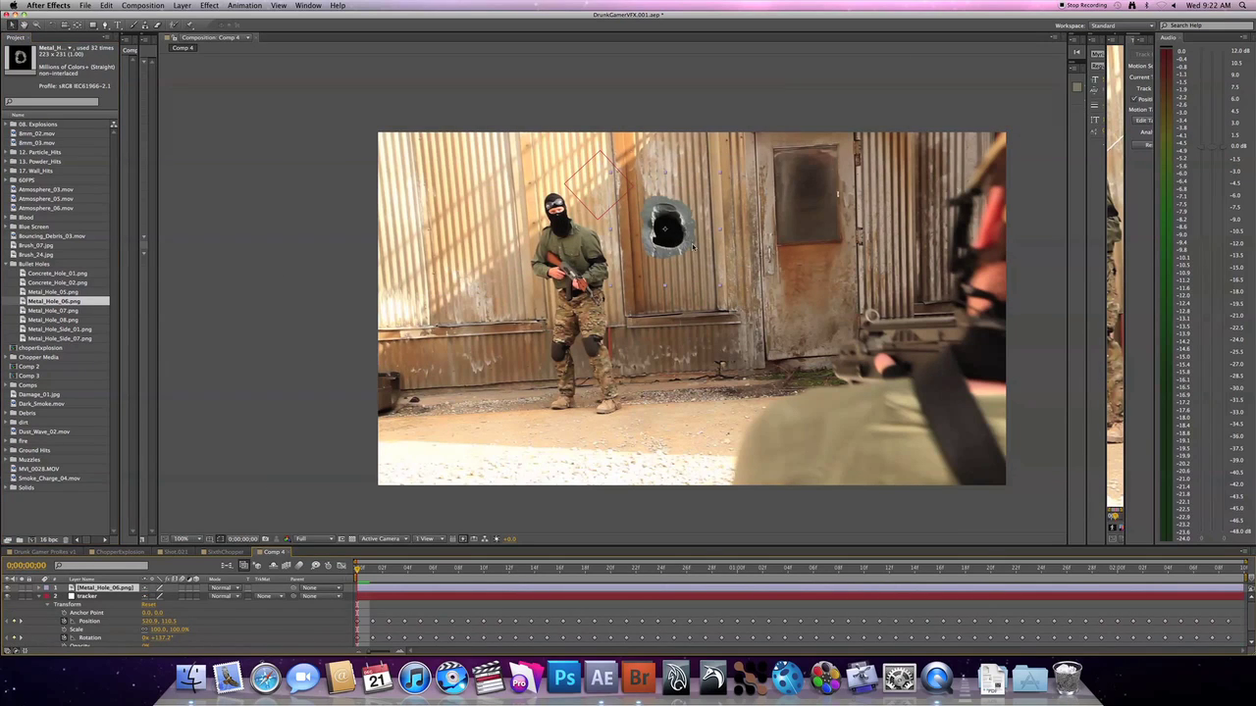
Step: Scale the Metal_Hole_06.png layer down to a small bullet hole, undoing the trial rotation
left_click_drag(721, 175, 691, 229)
key("w")
key("super+z")
key("super+z")
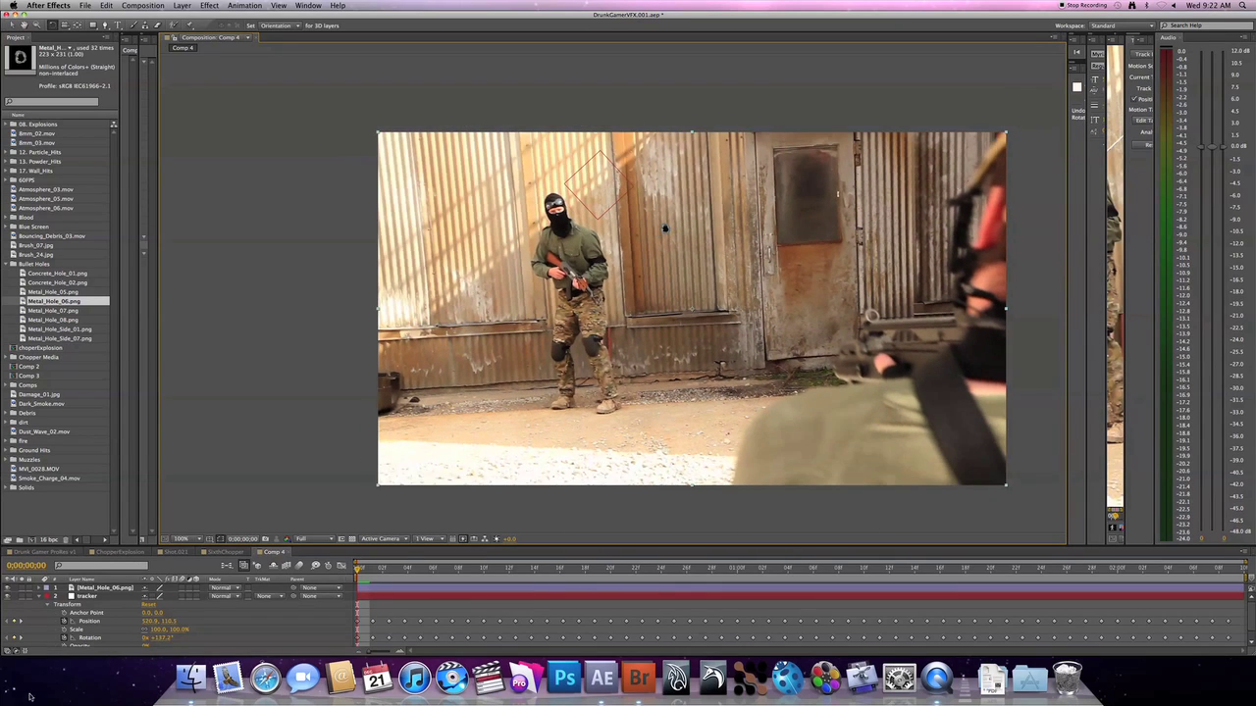
left_click(97, 588)
left_click_drag(672, 232, 672, 236)
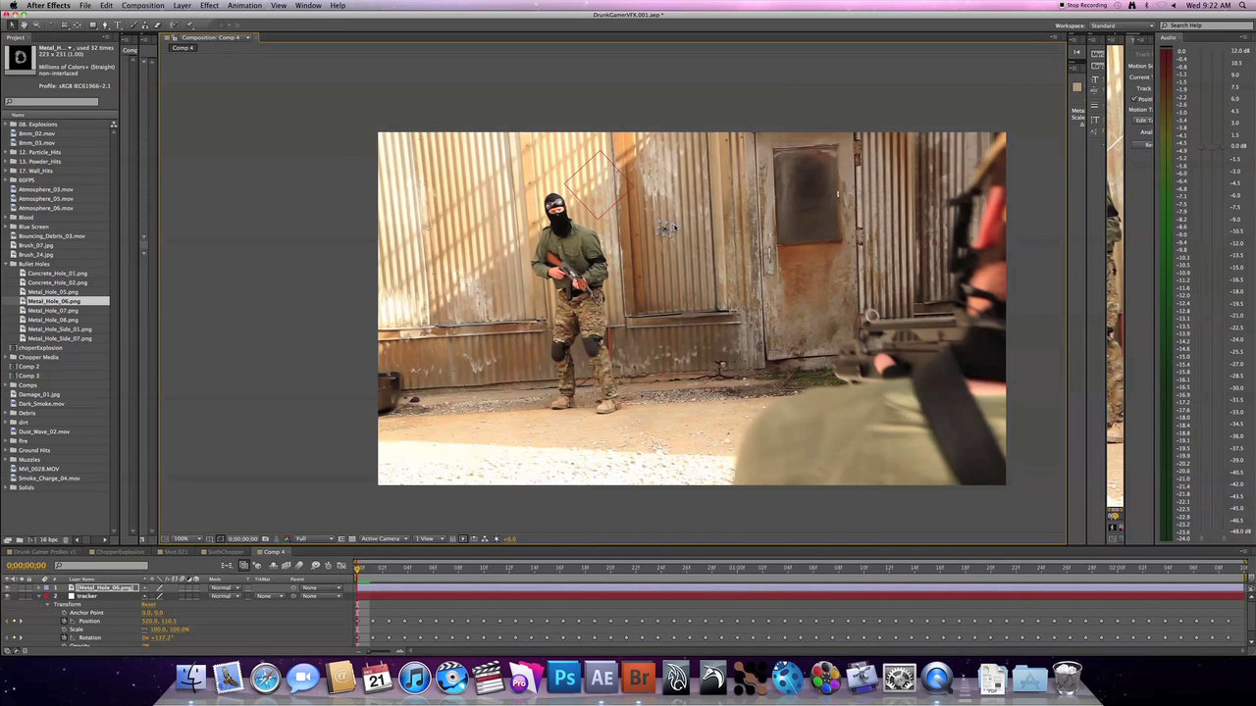
Step: Move the bullet hole onto the wall just above the masked soldier's shoulder, beside his head
key("period")
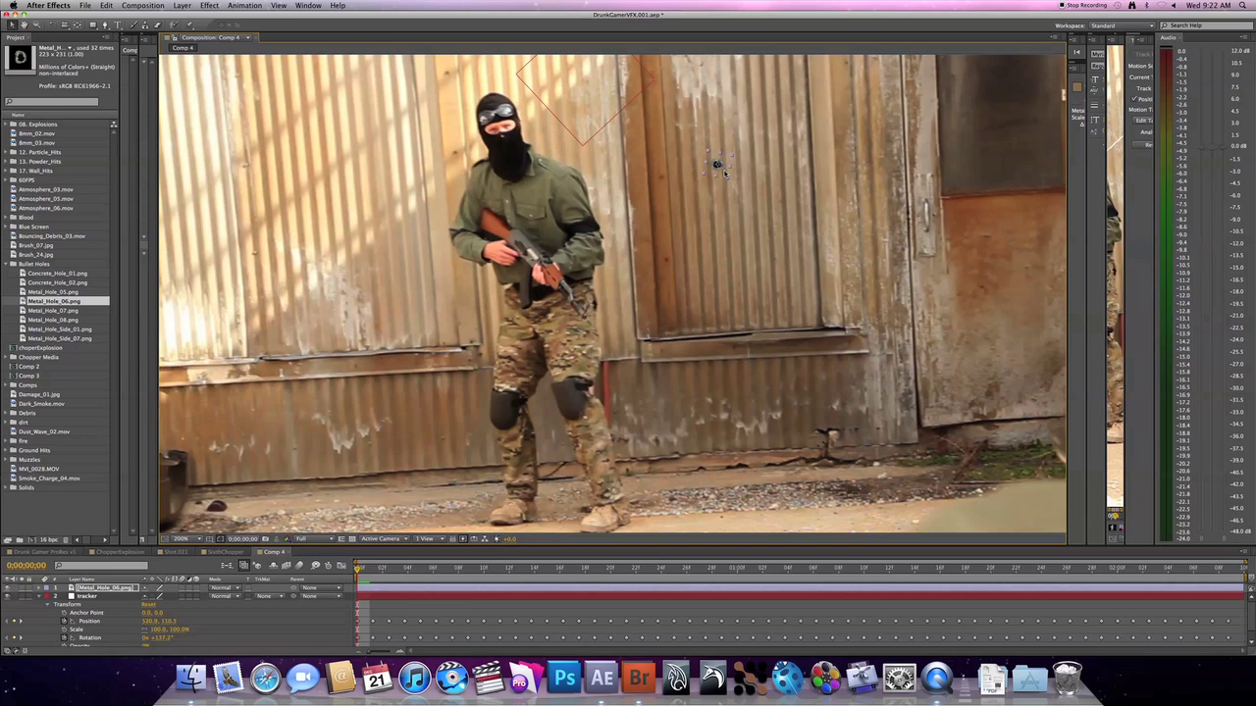
left_click_drag(725, 170, 564, 153)
left_click(611, 172)
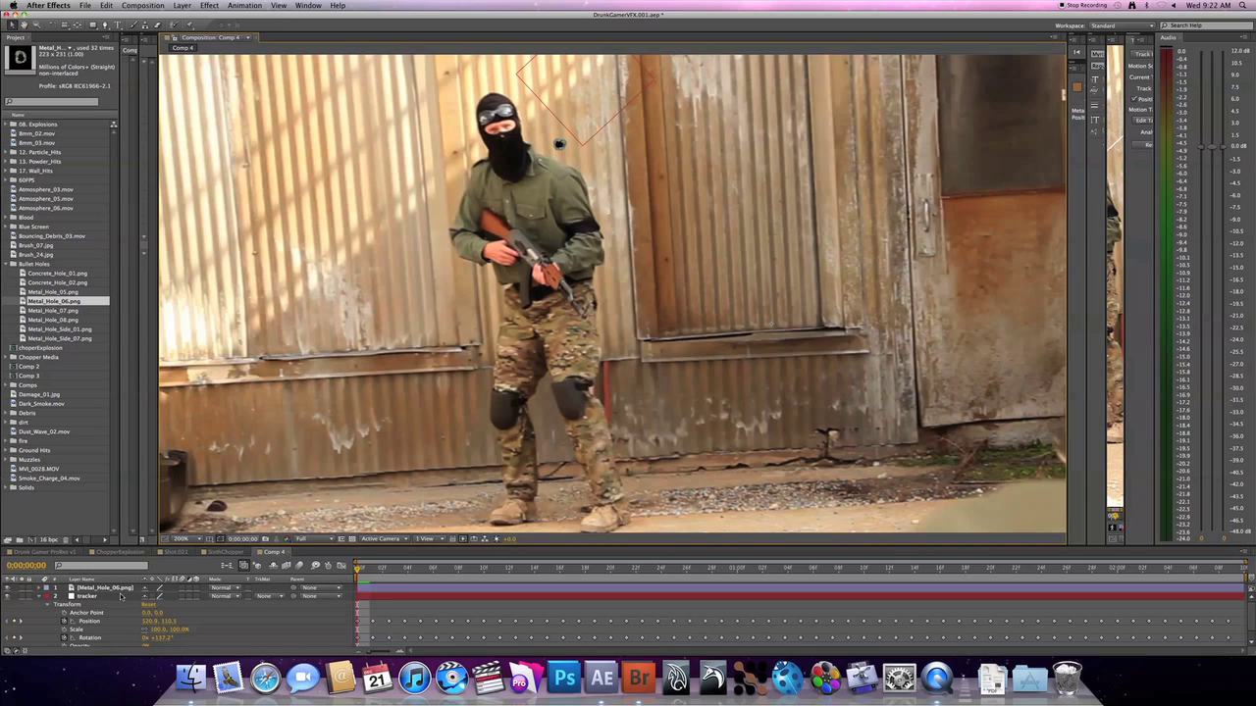
Step: Move the Metal_Hole_06.png layer below the tracker layer and parent it to tracker
left_click_drag(120, 591, 132, 629)
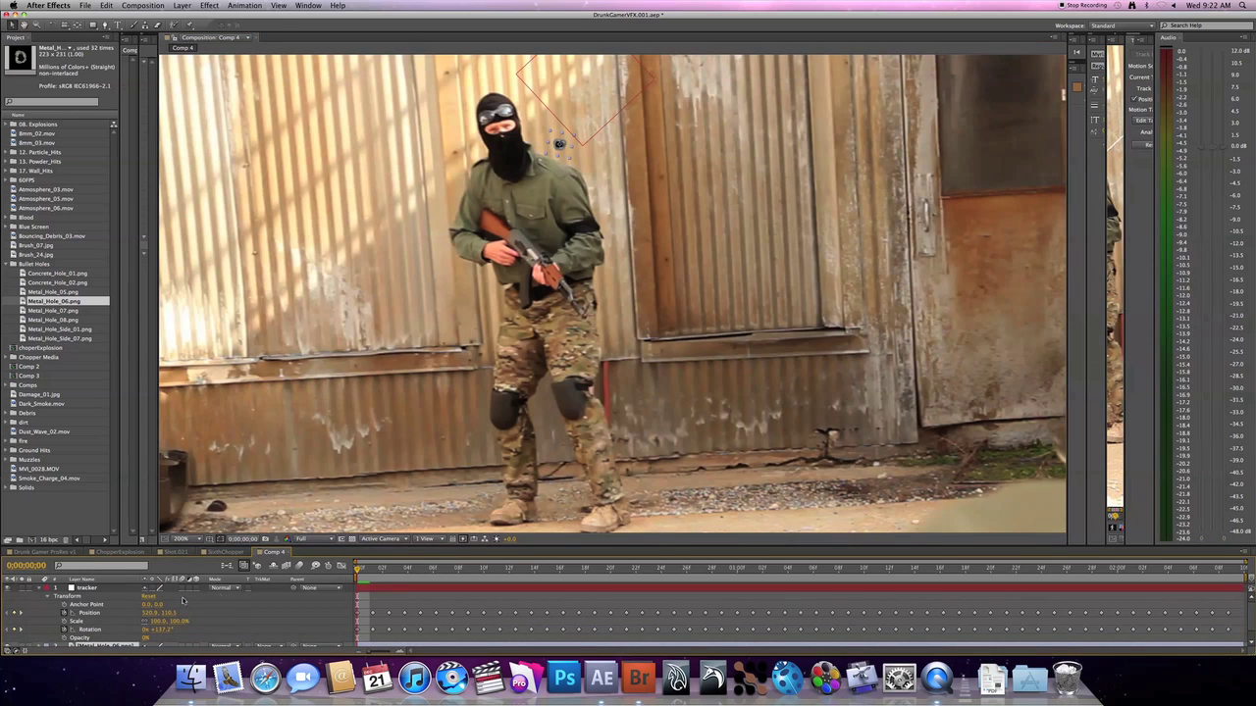
left_click(42, 589)
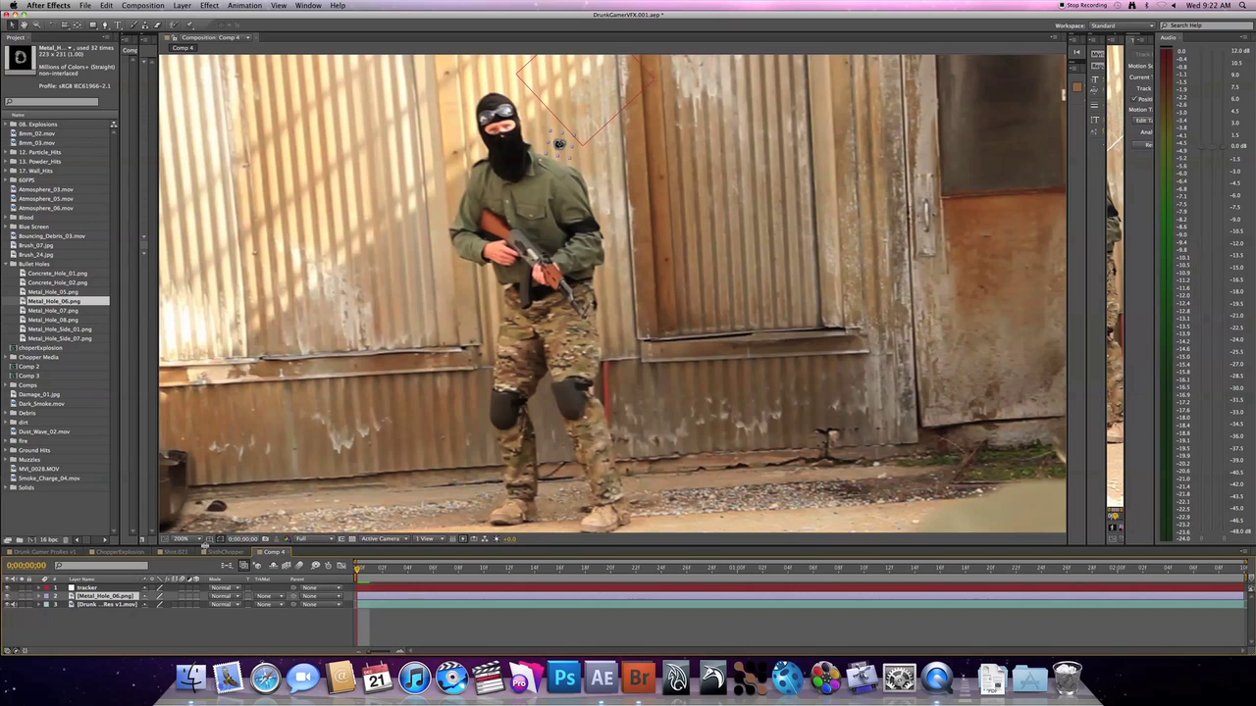
left_click_drag(246, 546, 263, 363)
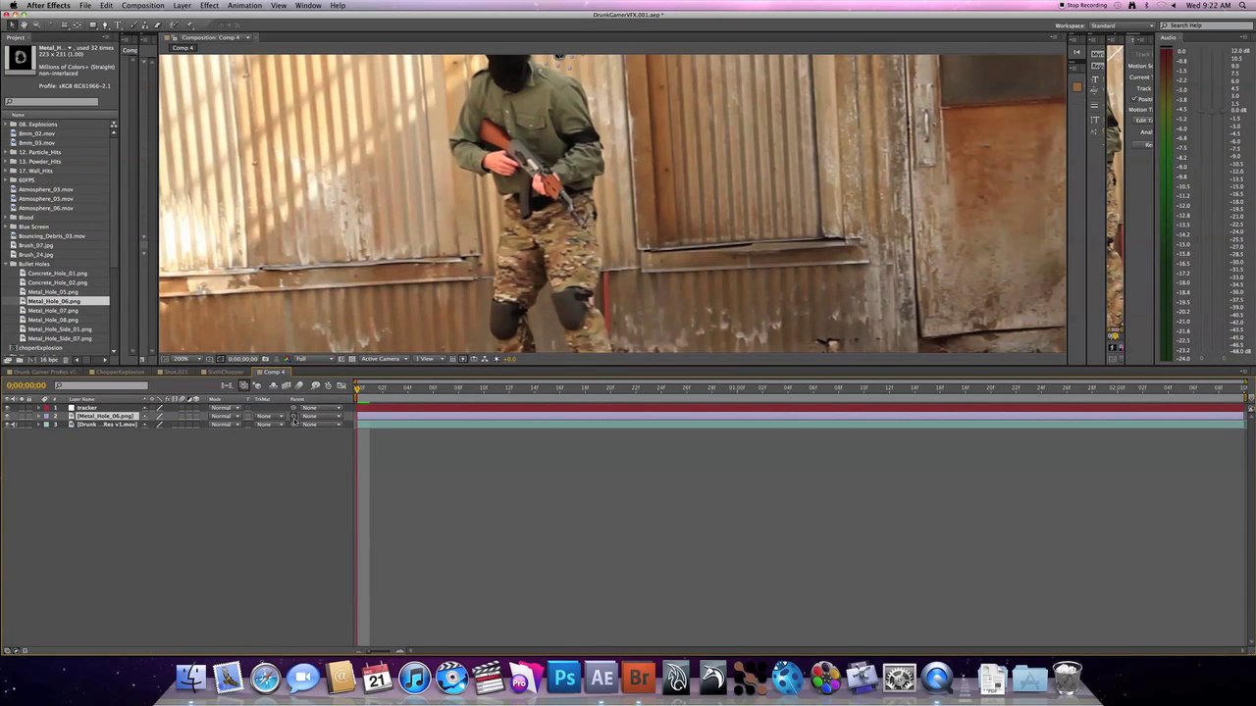
left_click_drag(294, 418, 120, 408)
Step: Scrub and play through Comp 4 to check how the bullet hole follows the wall's movement
scroll(677, 229, "down", 2)
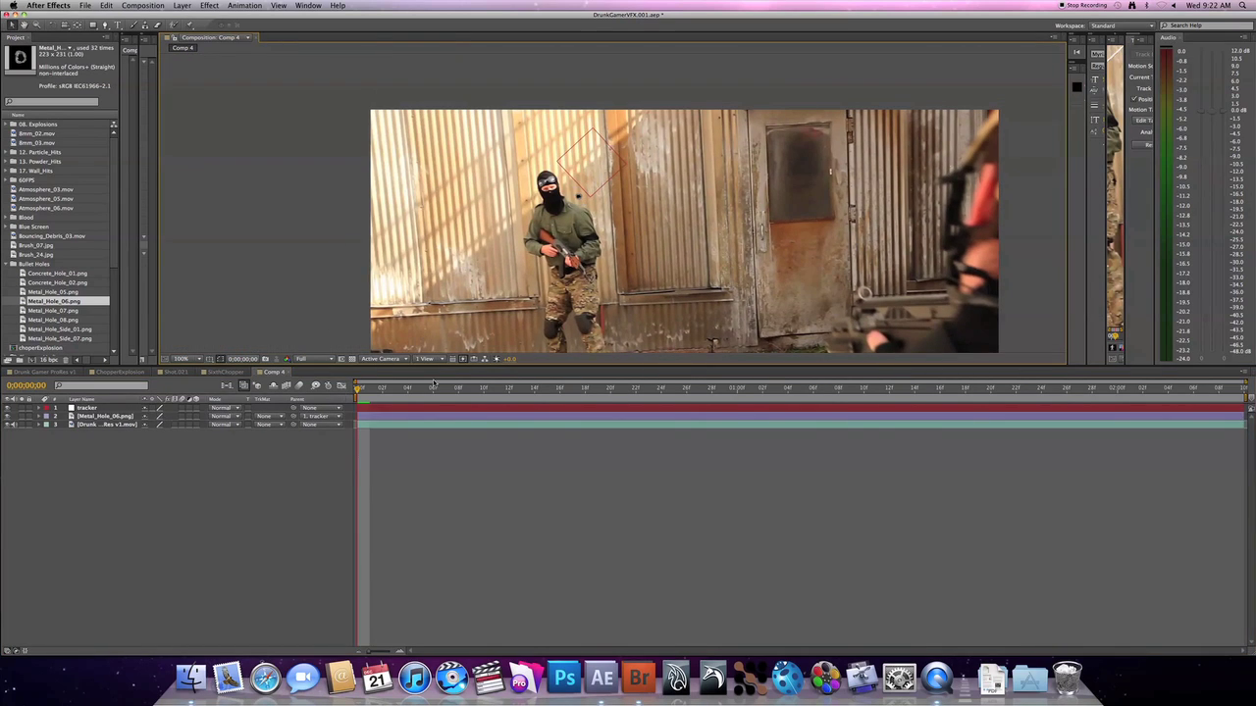
left_click_drag(357, 393, 724, 444)
key("space")
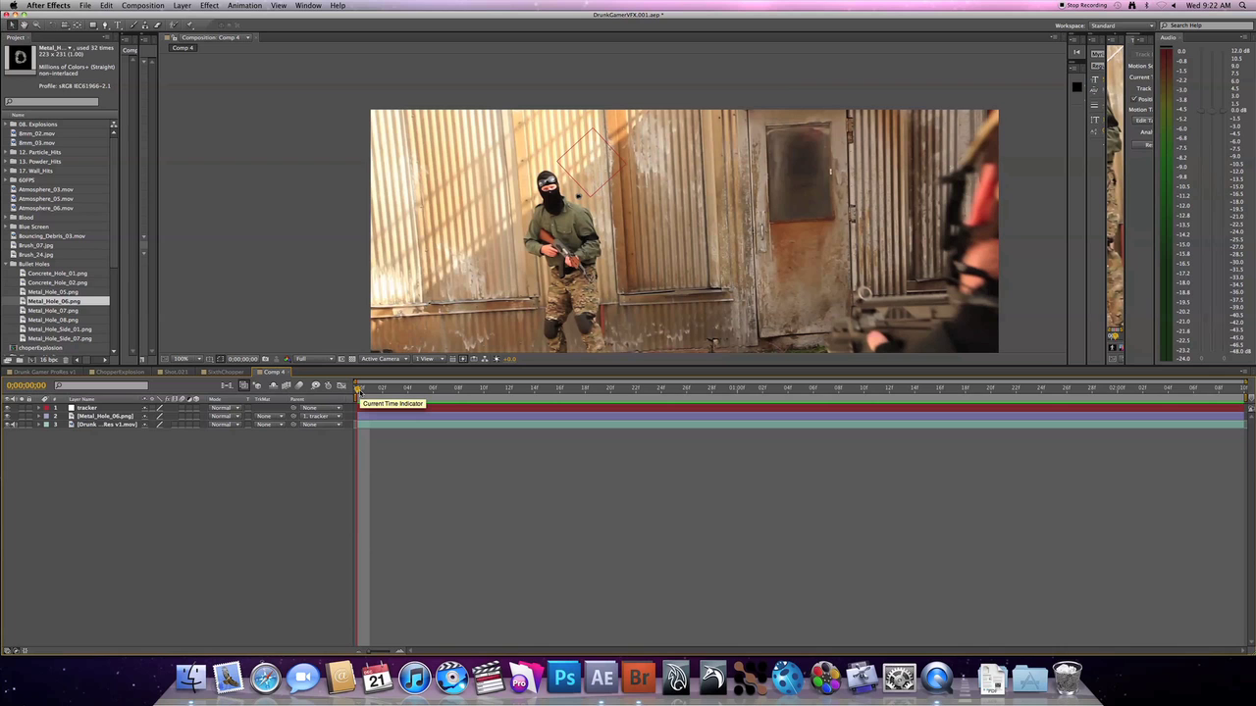
left_click_drag(357, 390, 328, 490)
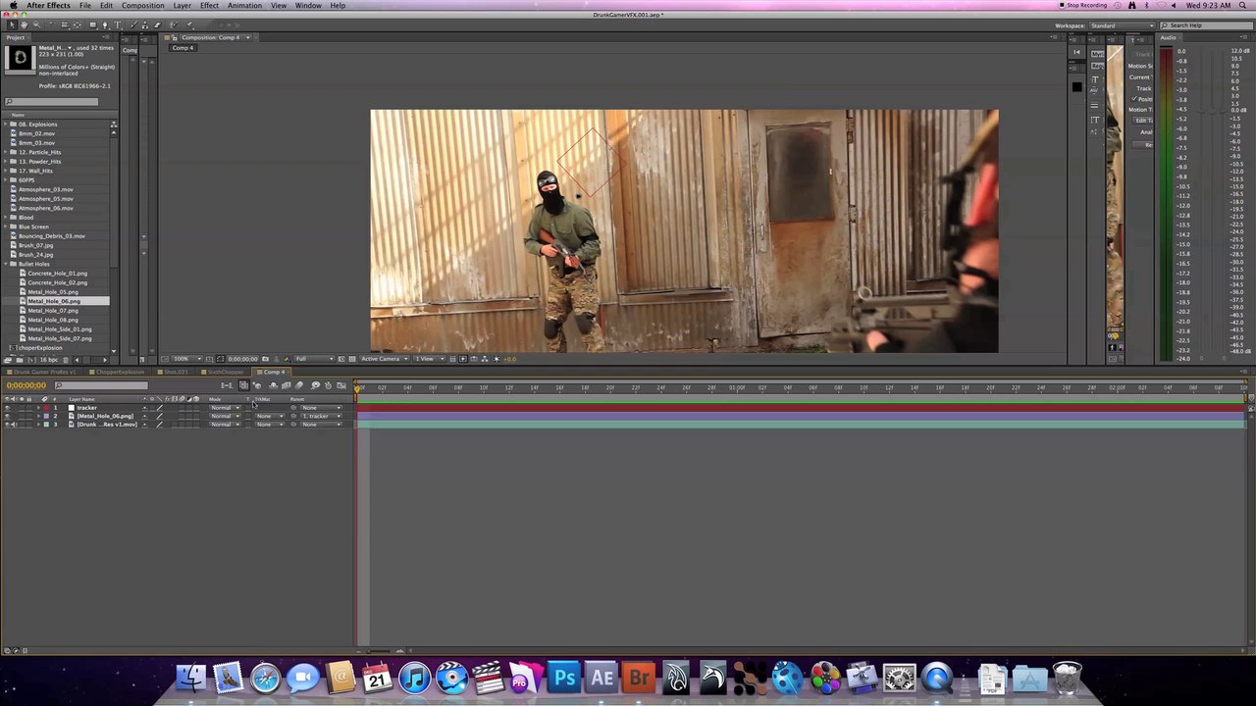
left_click_drag(359, 390, 234, 475)
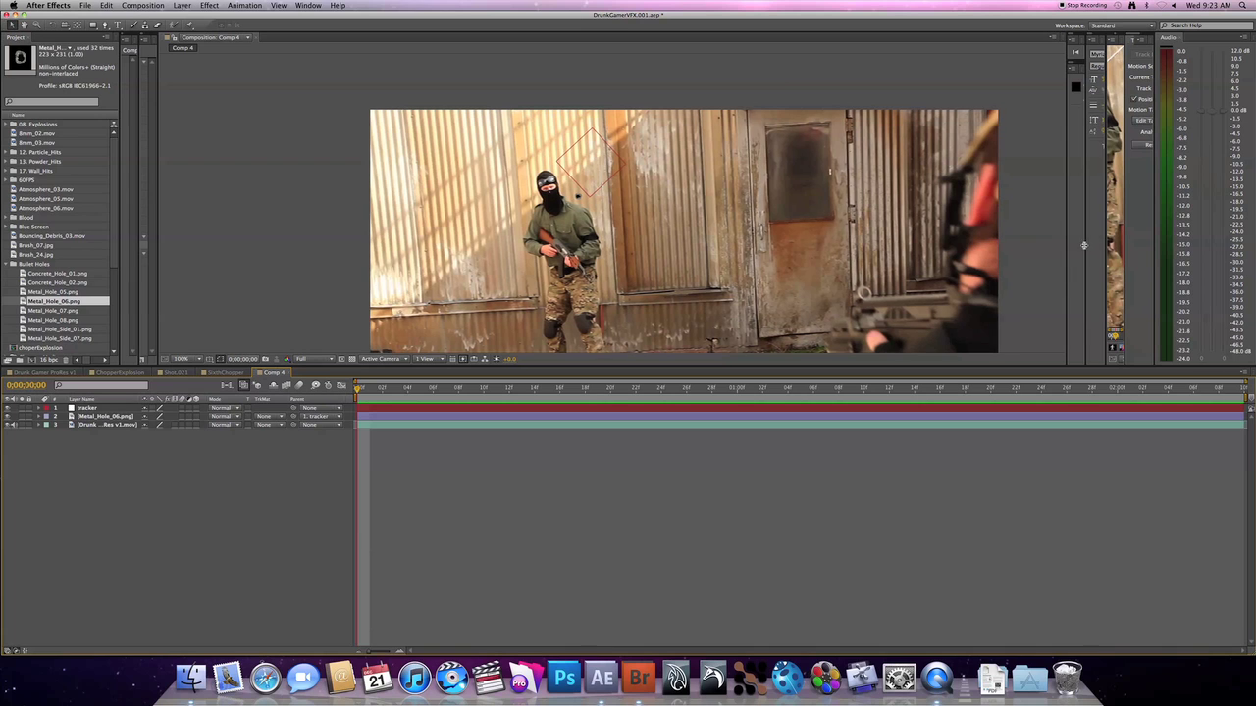
Step: Widen the collapsed Preview, Info and Character panels beside the composition view
left_click_drag(1069, 255, 632, 290)
left_click_drag(648, 290, 896, 296)
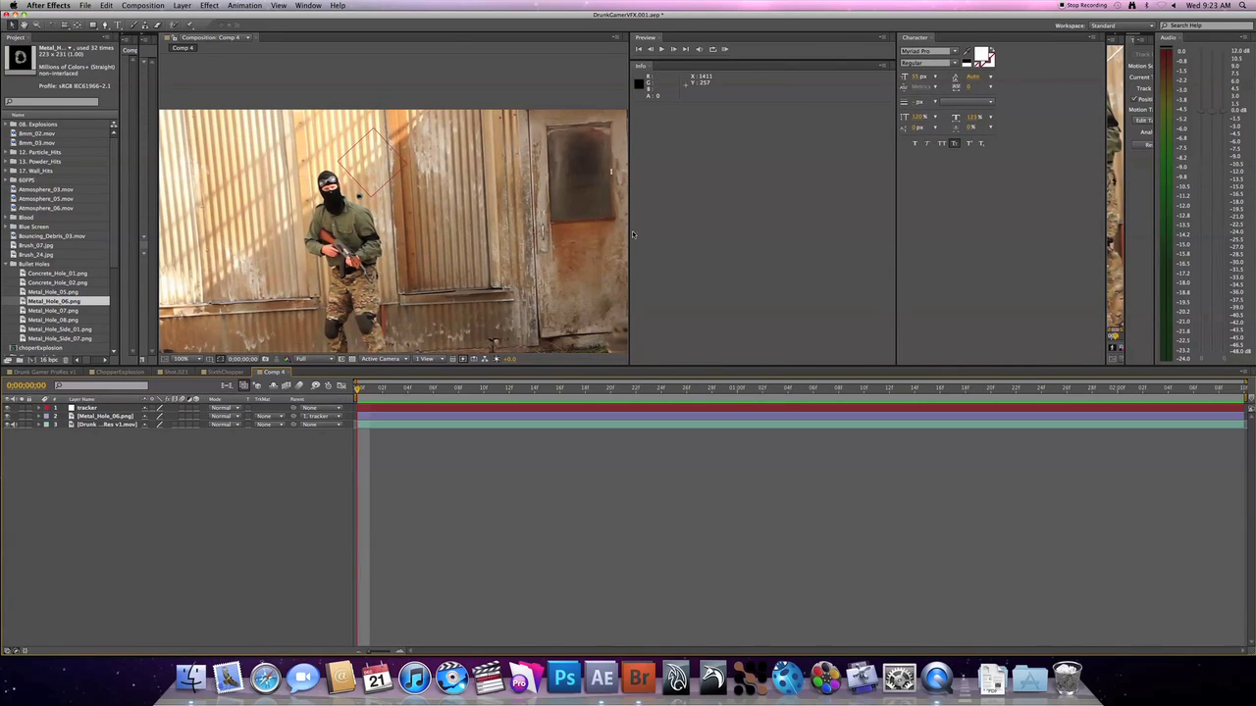
left_click_drag(632, 234, 769, 247)
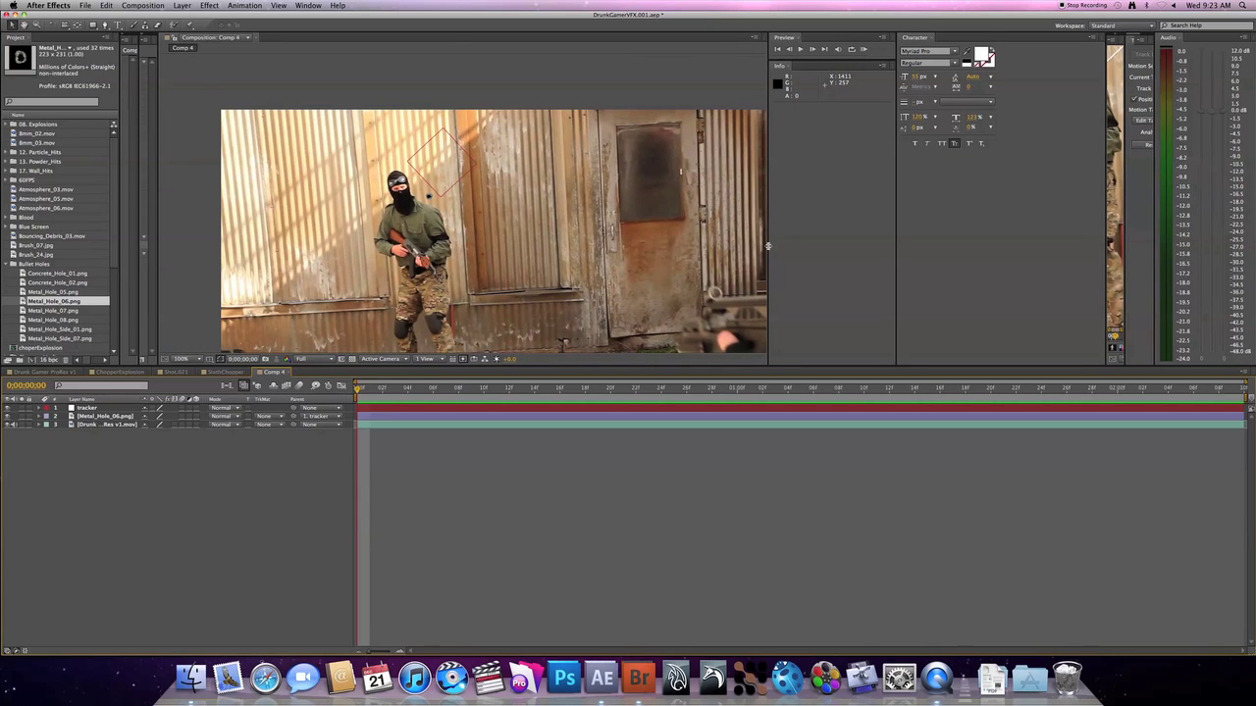